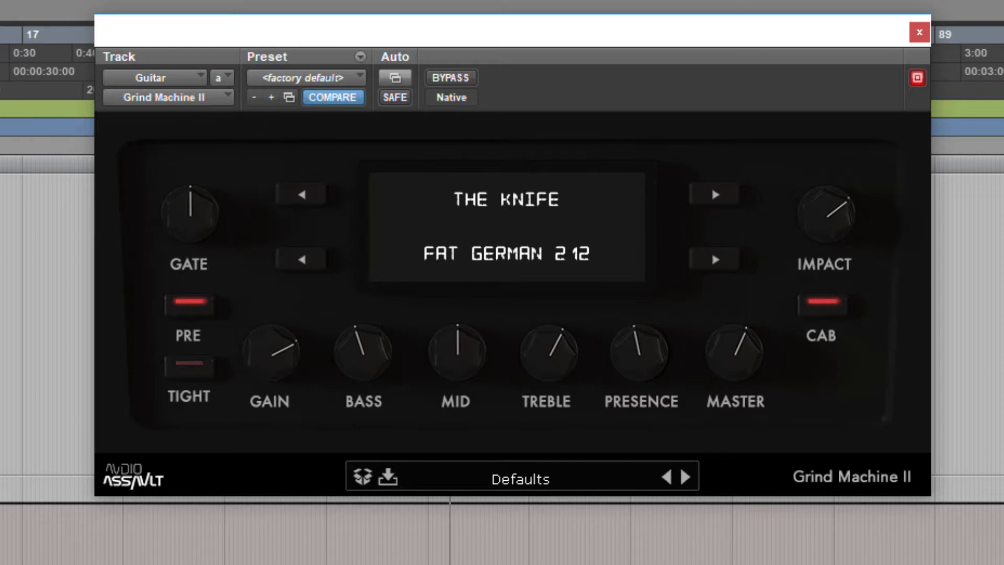
- Compare the guitar tone with the Tight switch on and off, leaving Tight enabled
mouse_move(254, 350)
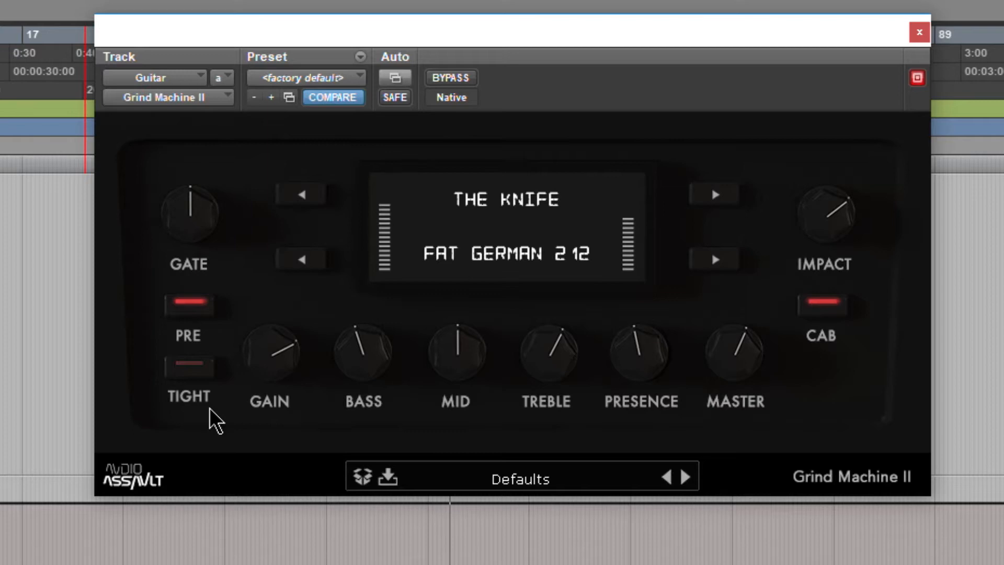
click(191, 366)
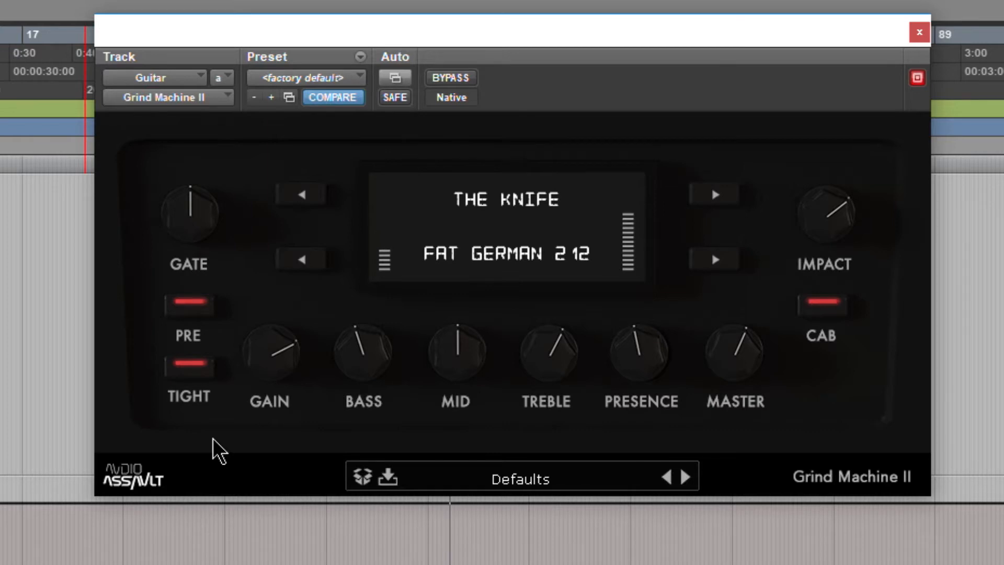
click(184, 366)
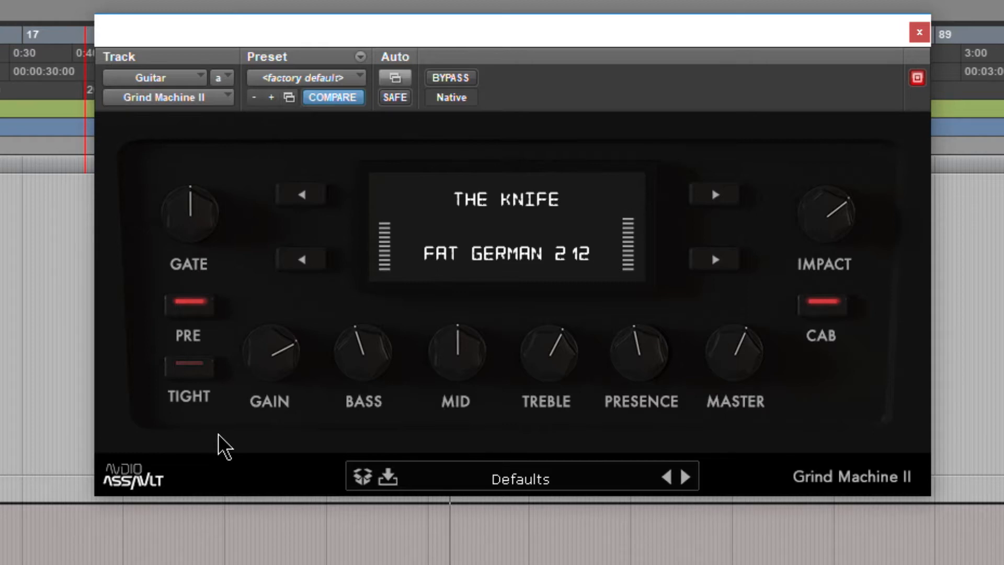
click(195, 367)
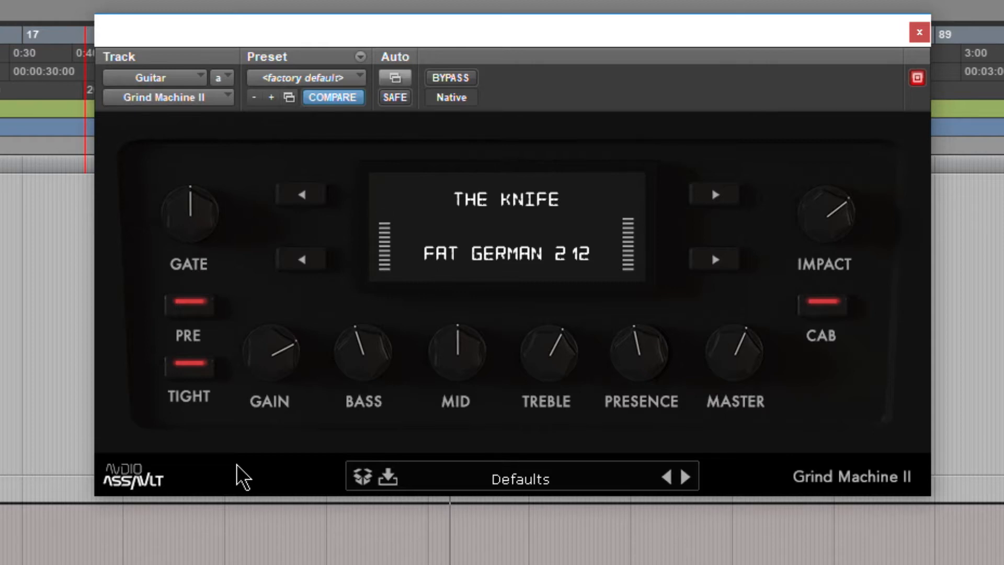
click(199, 370)
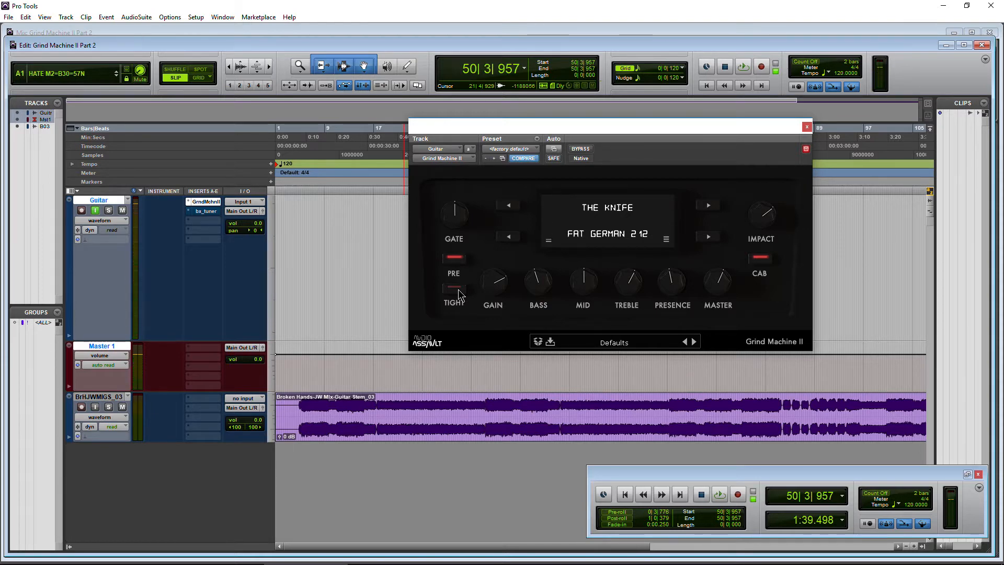
click(454, 287)
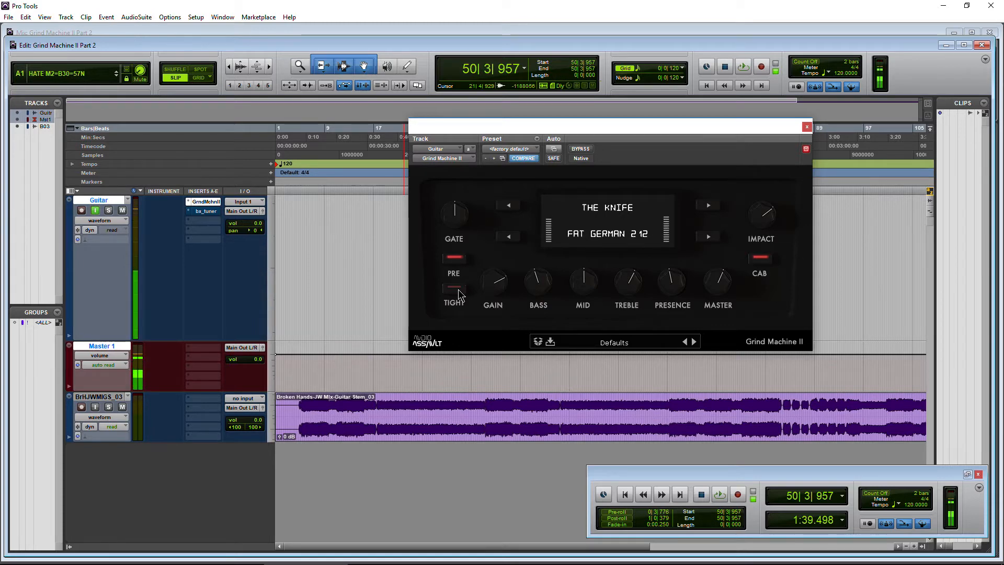
click(458, 290)
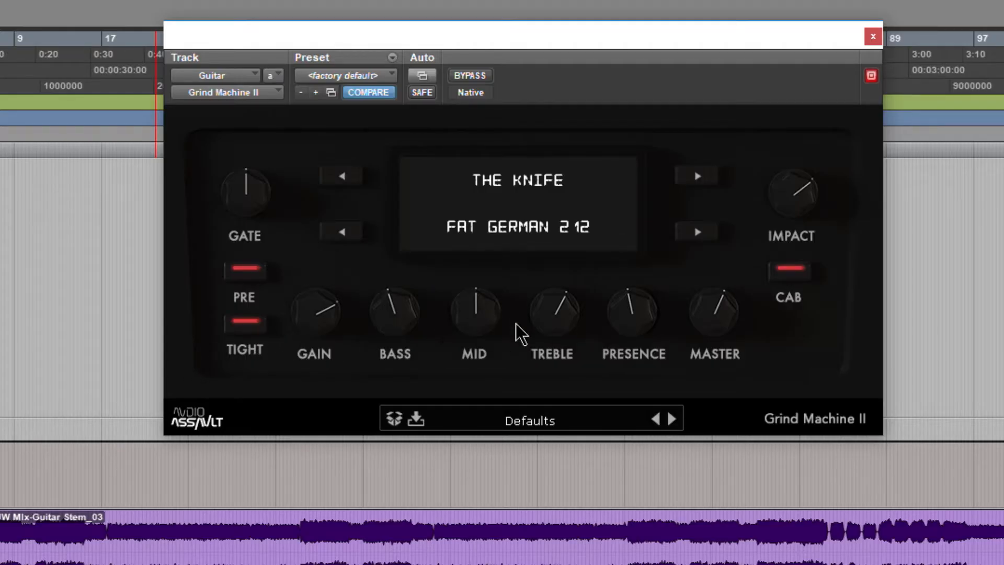
- Load the Avenger 412 cabinet and compare the tone with the Tight switch off and on, leaving it enabled
click(538, 241)
click(584, 272)
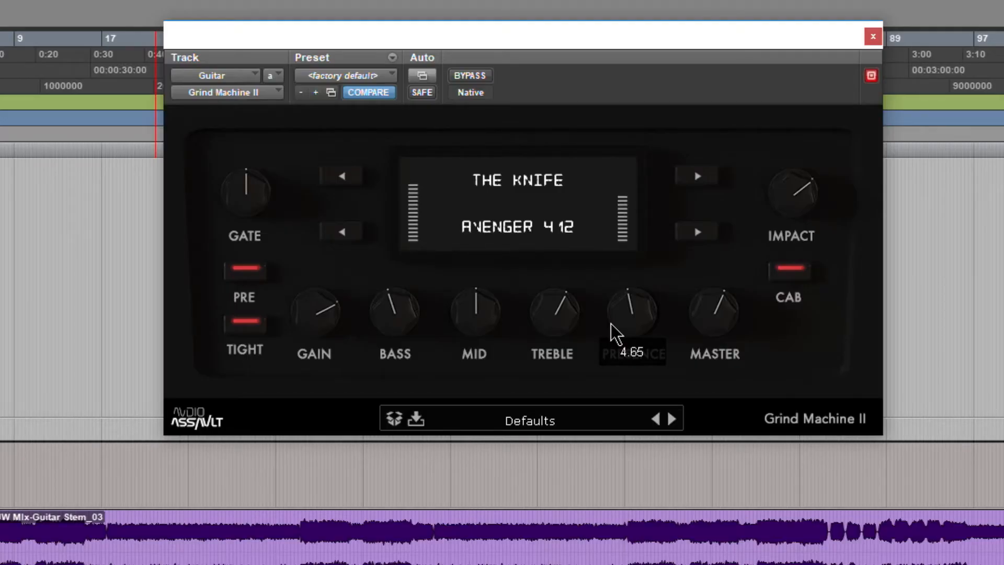
click(247, 324)
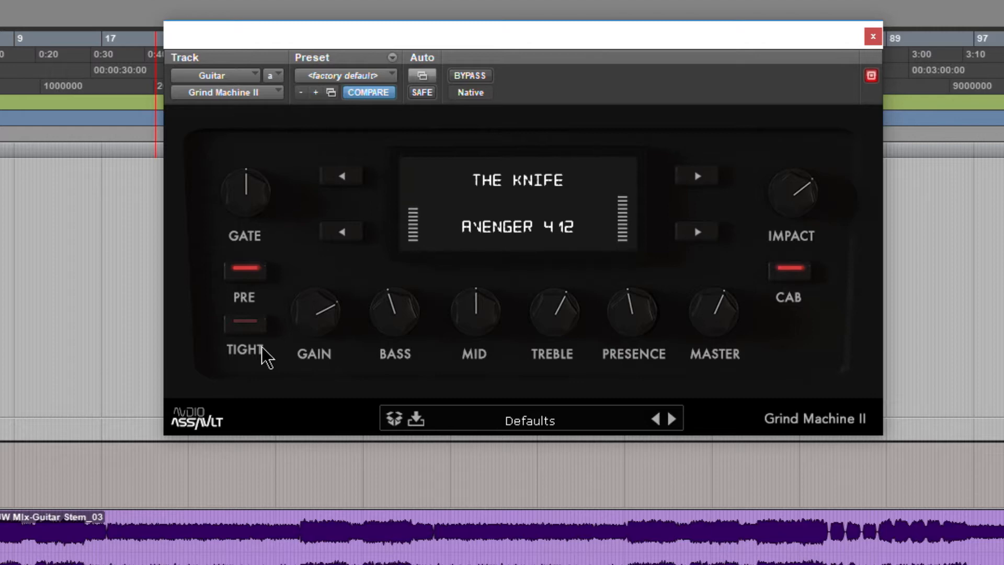
click(246, 324)
click(245, 323)
click(245, 323)
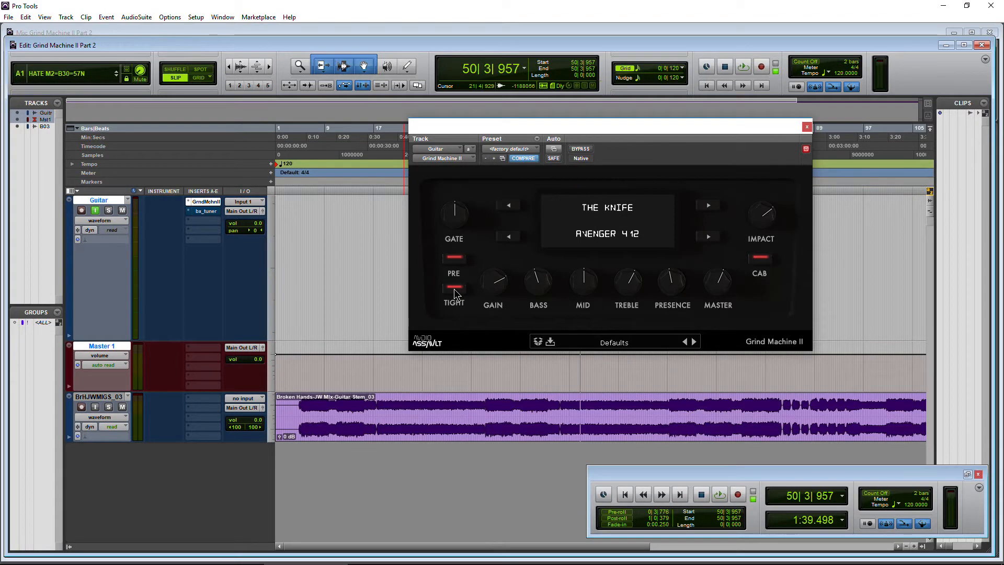
mouse_move(486, 292)
click(454, 288)
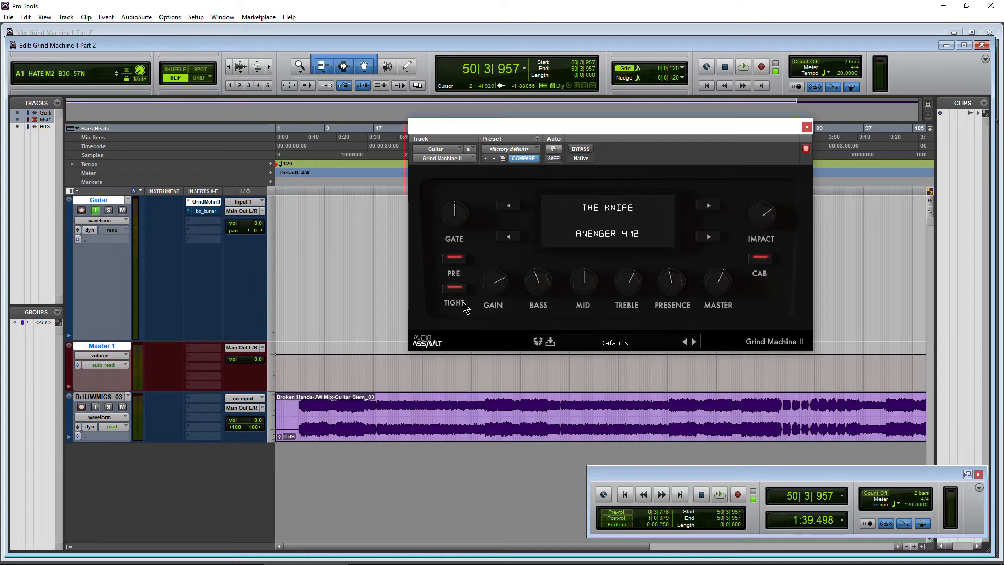
- View the available amp models without changing the amp, and switch the cabinet back to Fat German 212
click(595, 210)
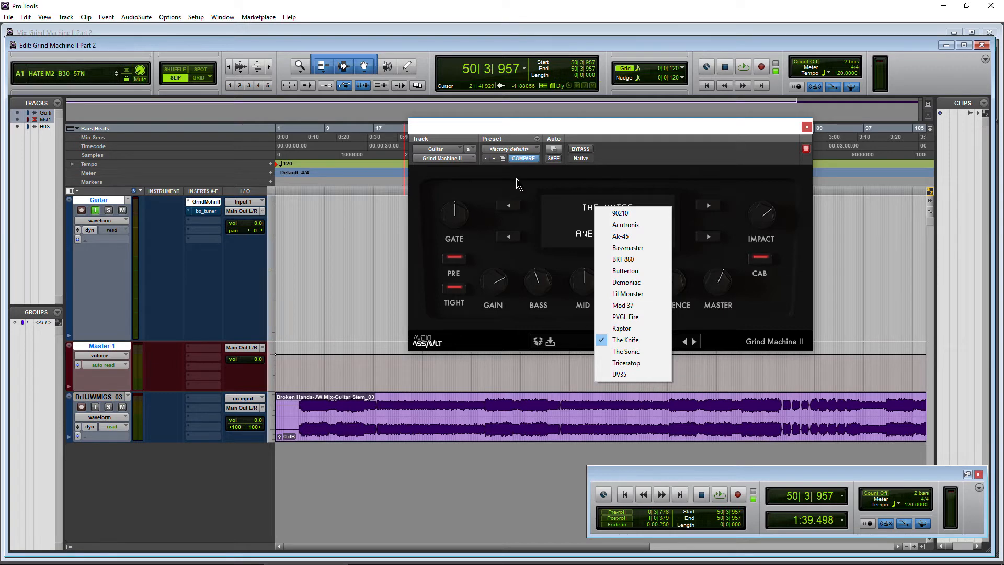
click(517, 184)
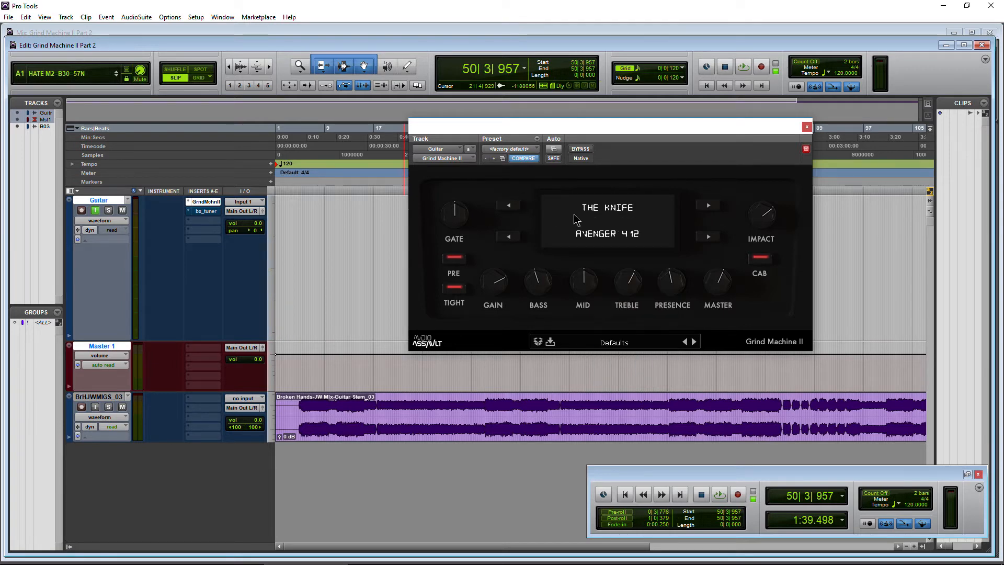
click(600, 236)
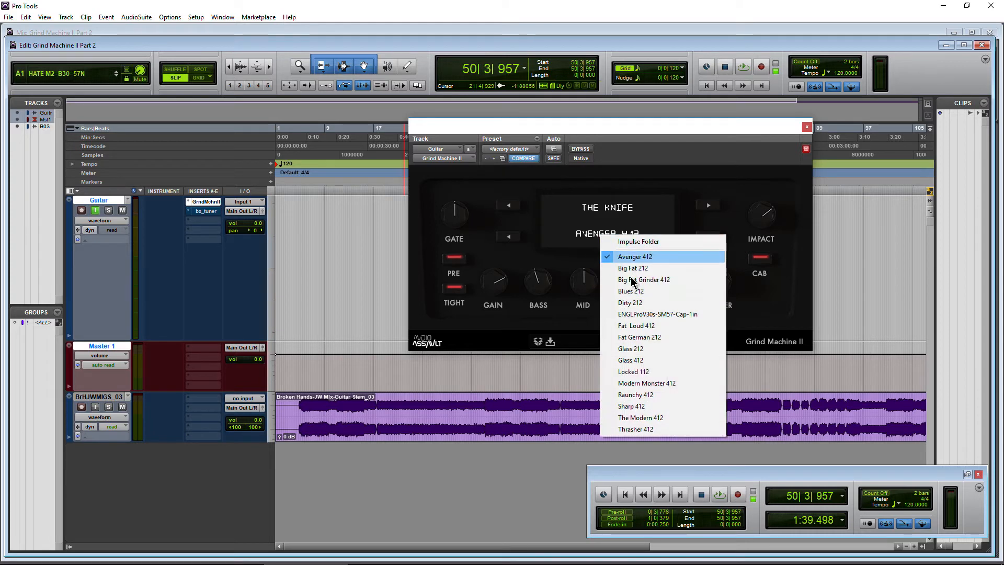
click(660, 338)
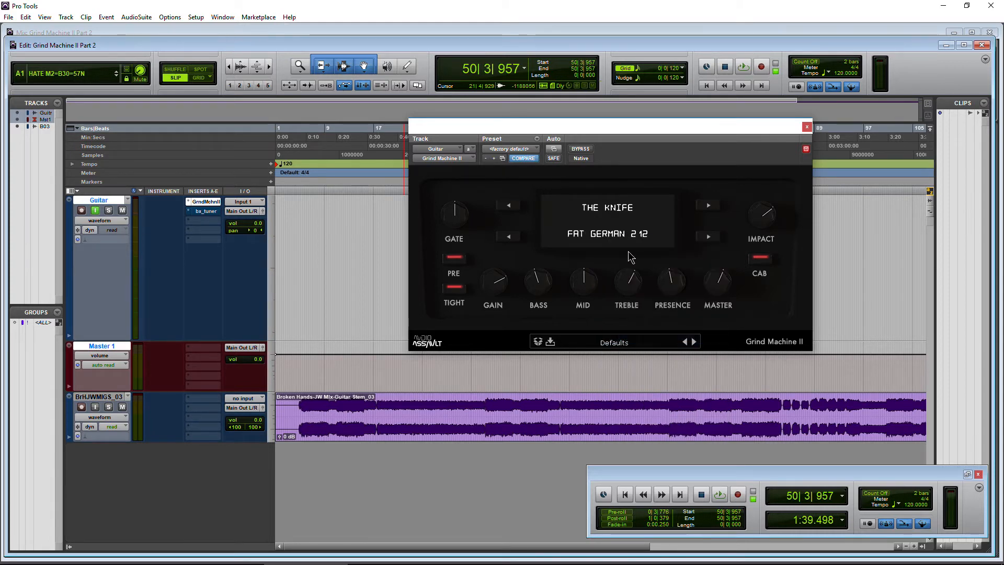
- Open the plugin's Impulse Folder, and in the Red Wire Impulses 48 KHz-24bit library open the Shure SM57 folder under ENGLProV30s
click(597, 236)
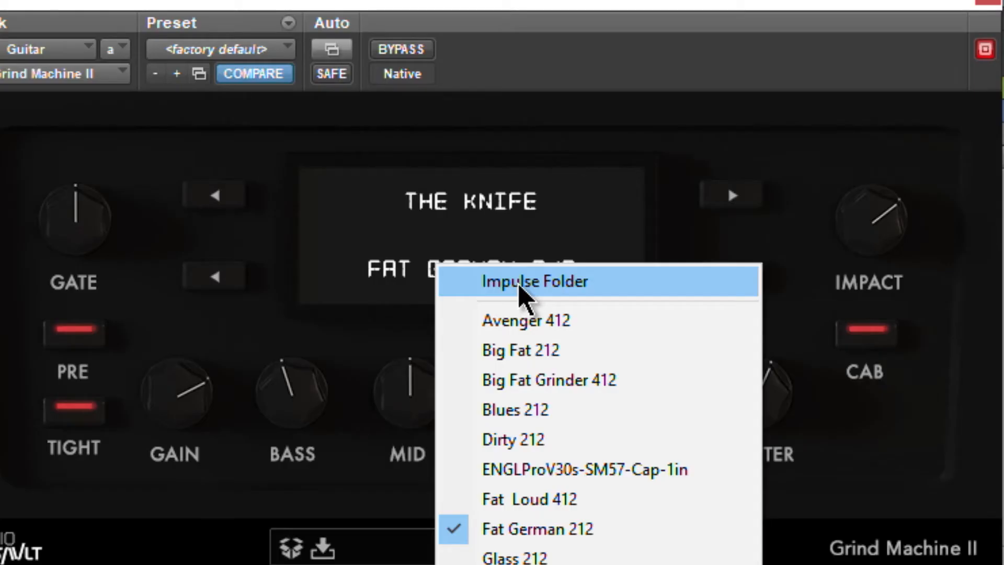
click(523, 293)
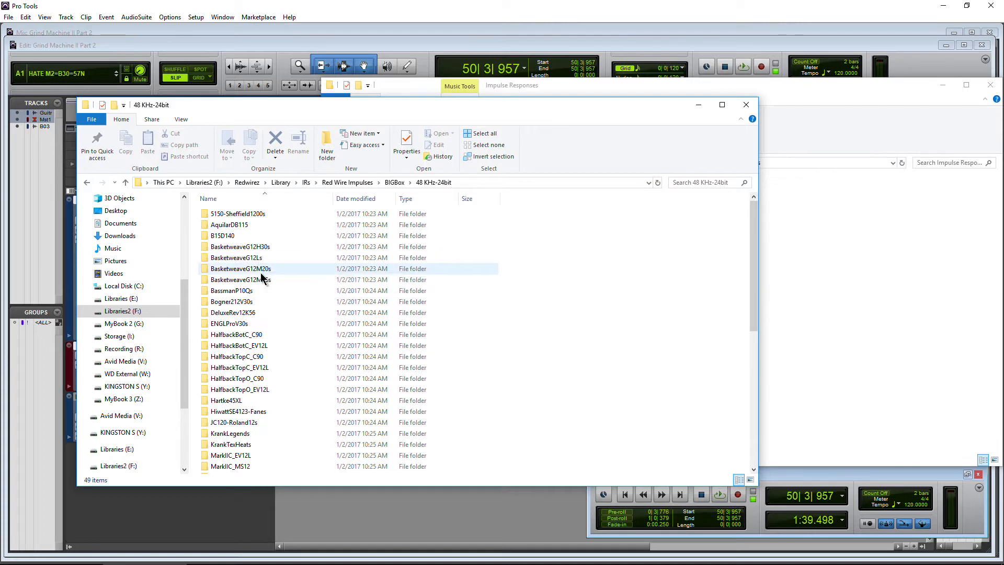
click(242, 324)
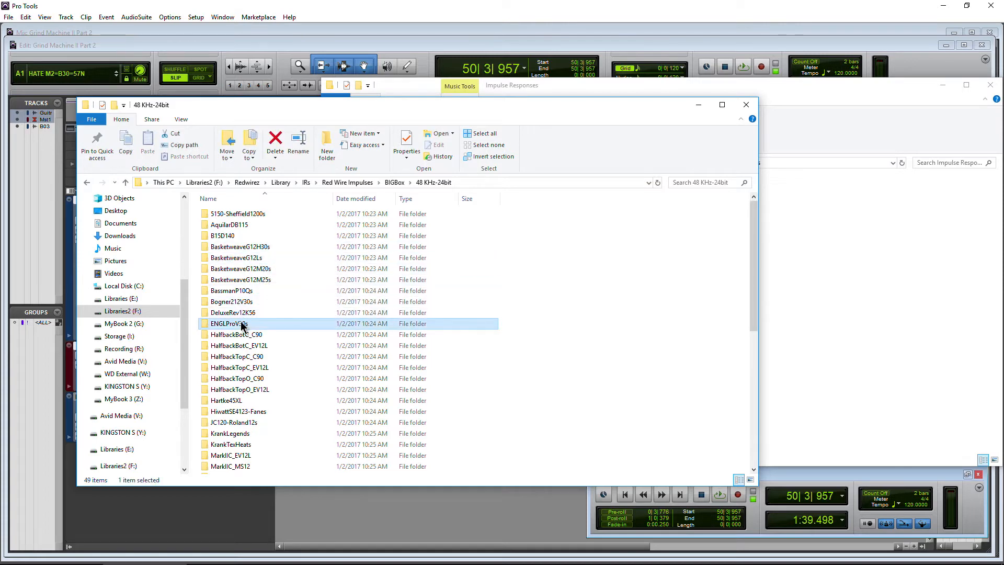
double_click(242, 324)
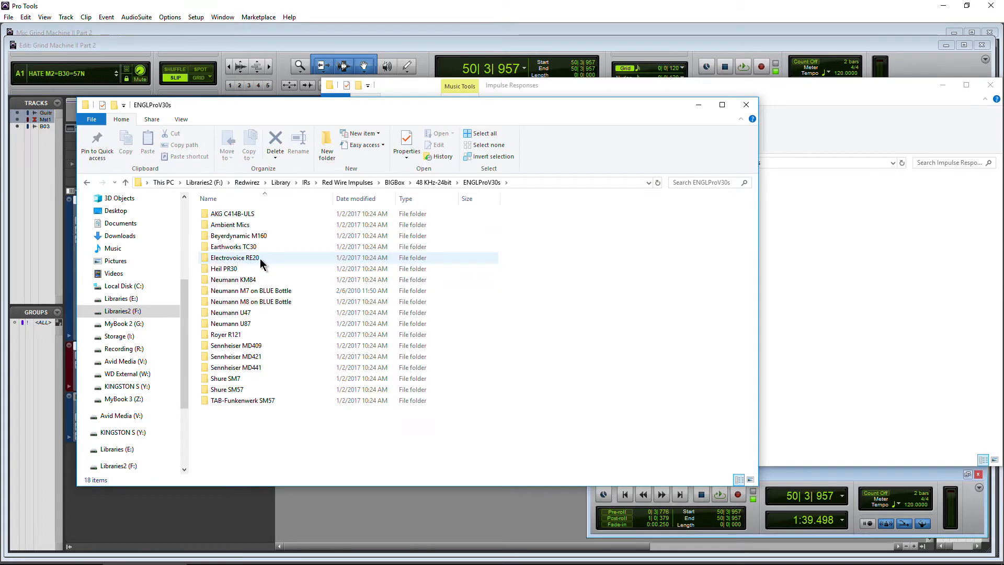
click(275, 390)
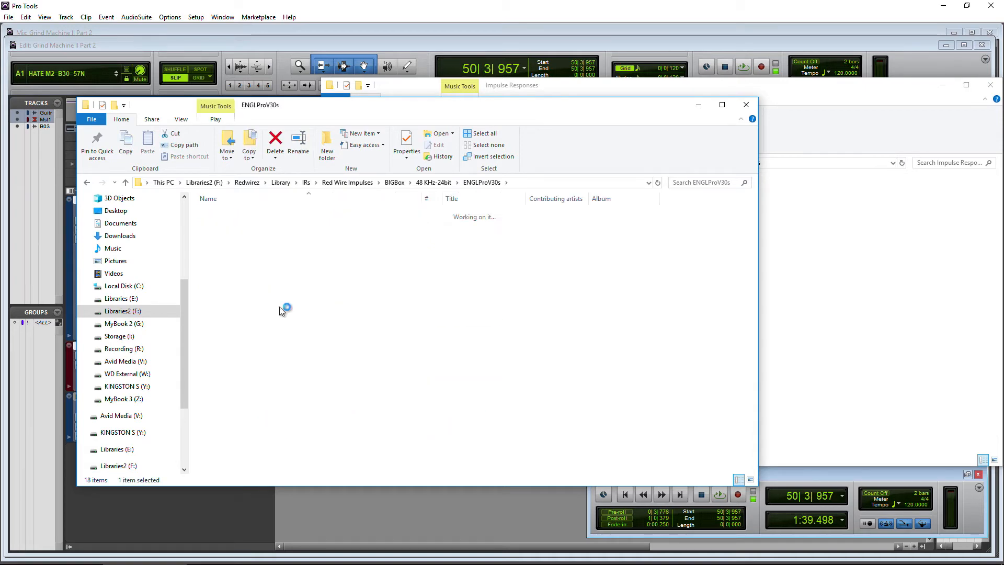
- Copy the file ENGLProV30s-SM57-Cap-0_5in from the Shure SM57 folder into the plugin's Impulse Responses folder
click(270, 214)
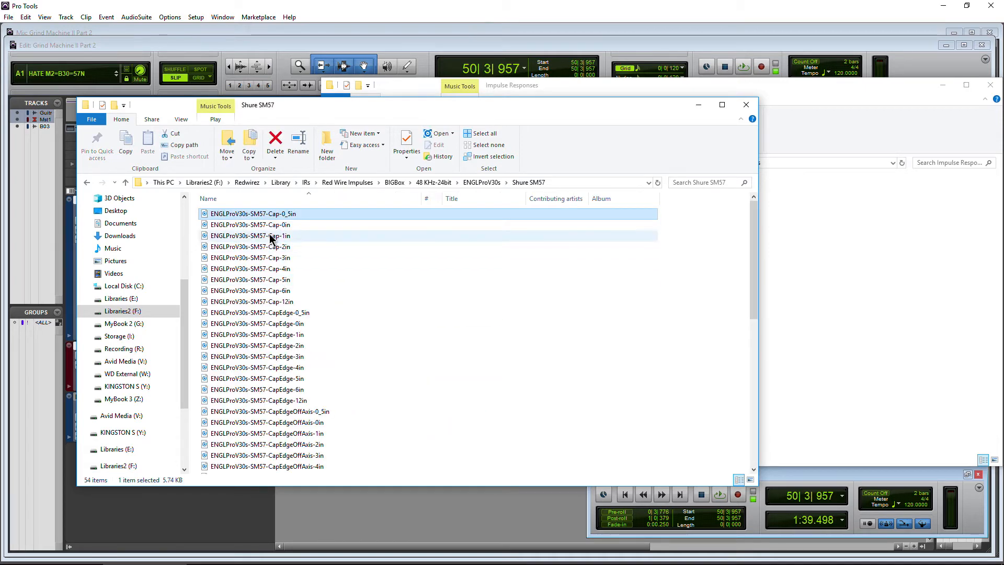
drag(224, 215, 863, 345)
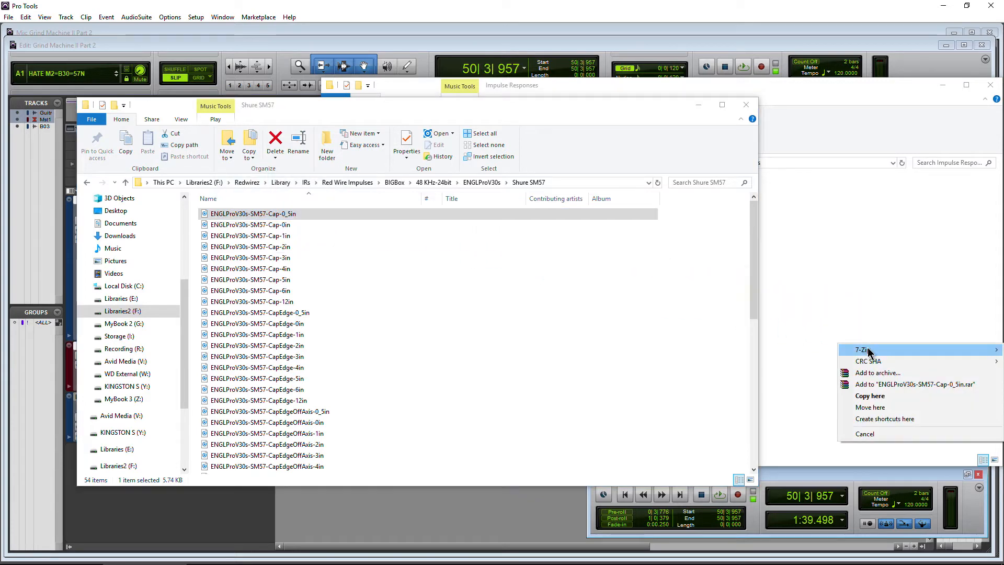
click(871, 399)
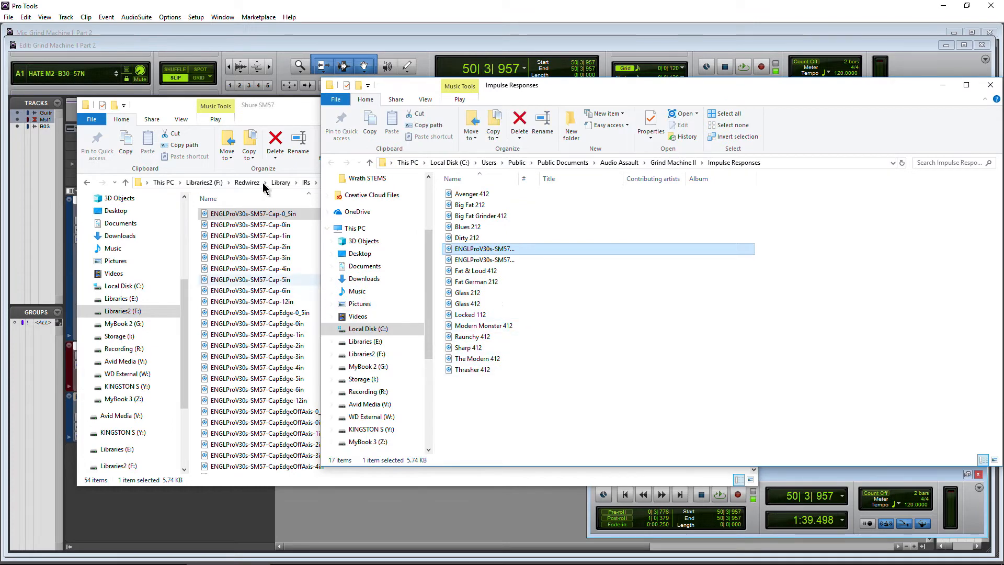
- Minimize the Shure SM57 window, widen the Name column in Impulse Responses to read the full file names, and return to Pro Tools
click(285, 116)
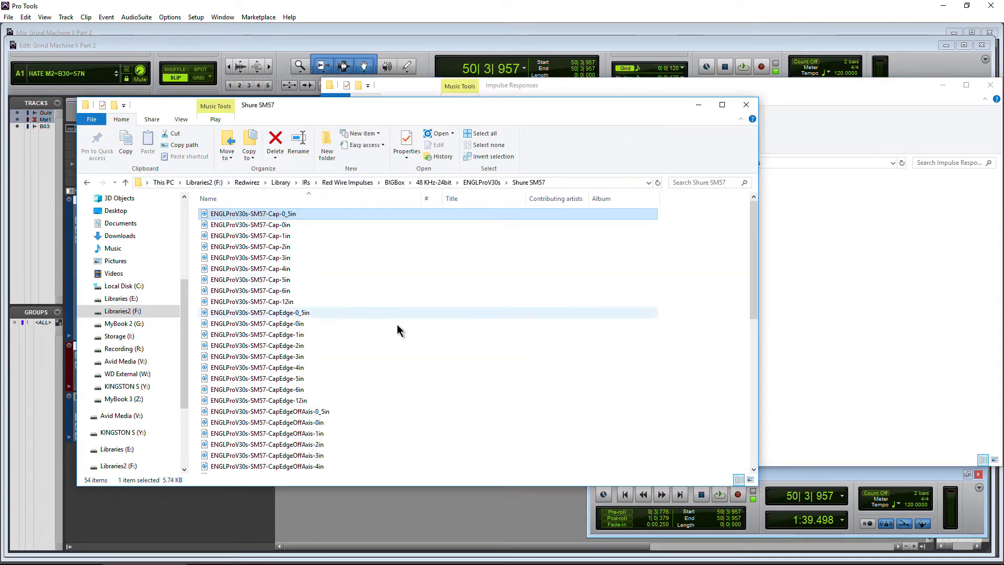
click(698, 104)
drag(700, 90, 614, 92)
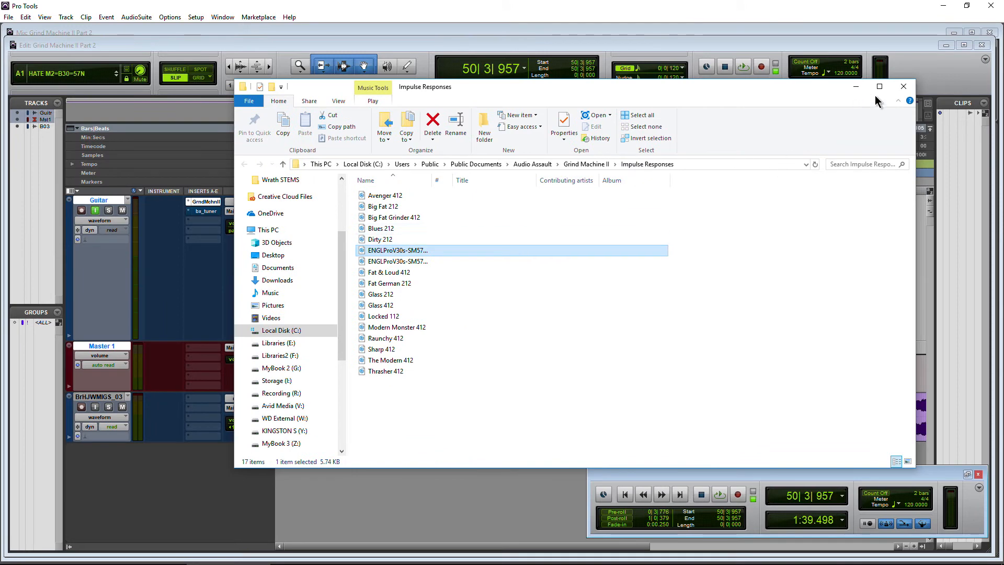
click(416, 264)
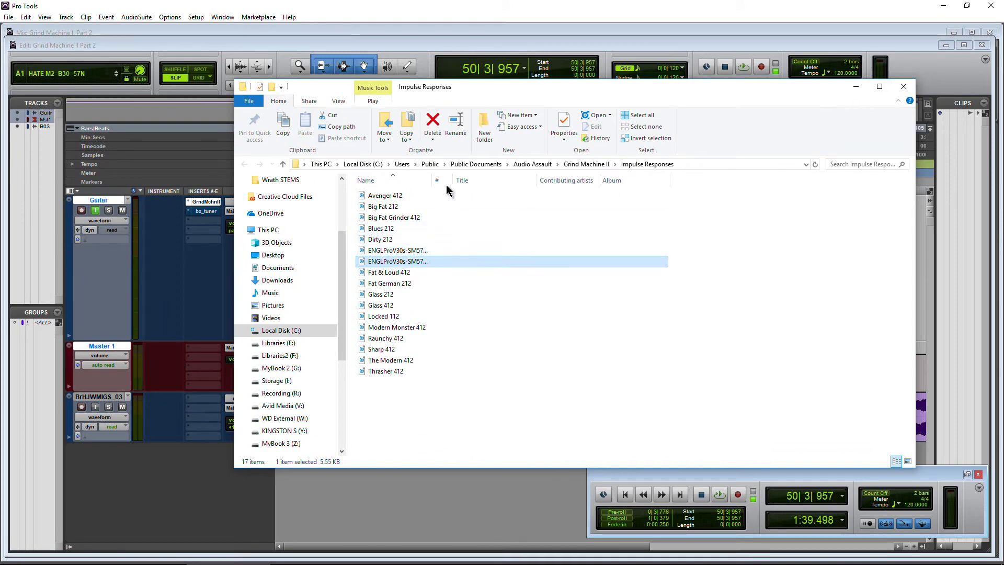
drag(438, 182, 546, 182)
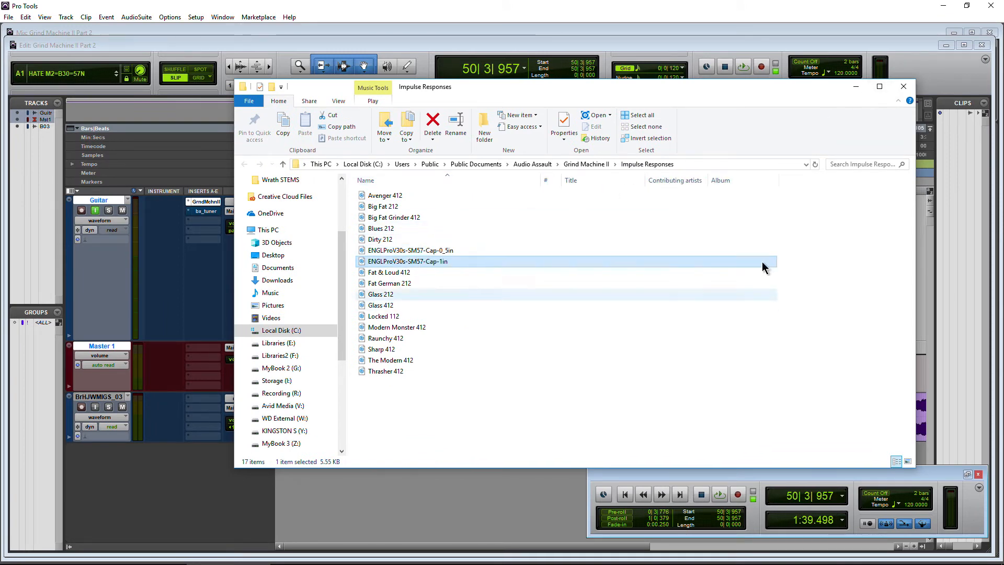
click(857, 86)
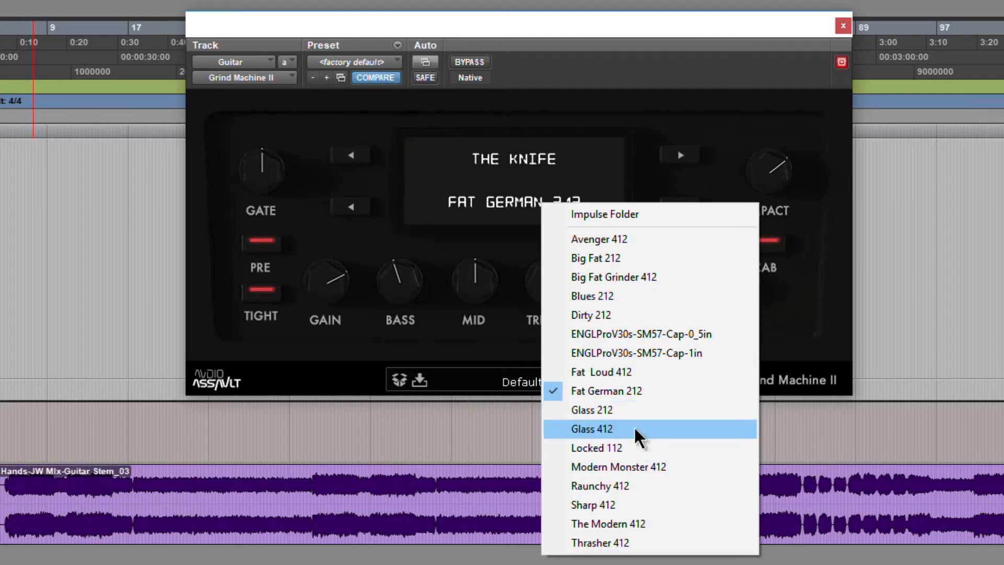
- Load the copied ENGLProV30s-SM57-Cap impulse as the cabinet and raise the Impact, keeping Tight enabled
click(684, 313)
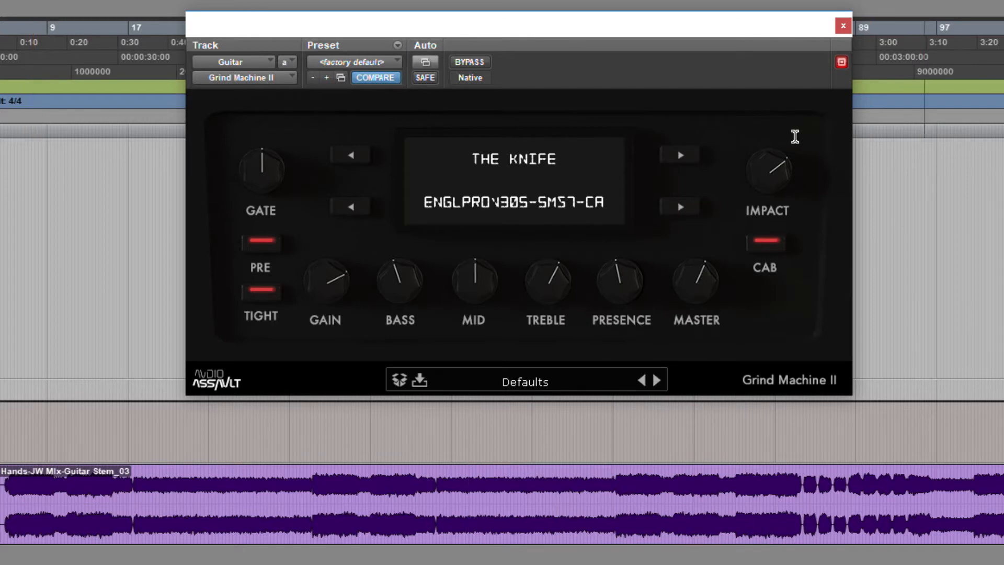
mouse_move(768, 174)
mouse_down()
mouse_move(768, 212)
mouse_move(761, 175)
mouse_up()
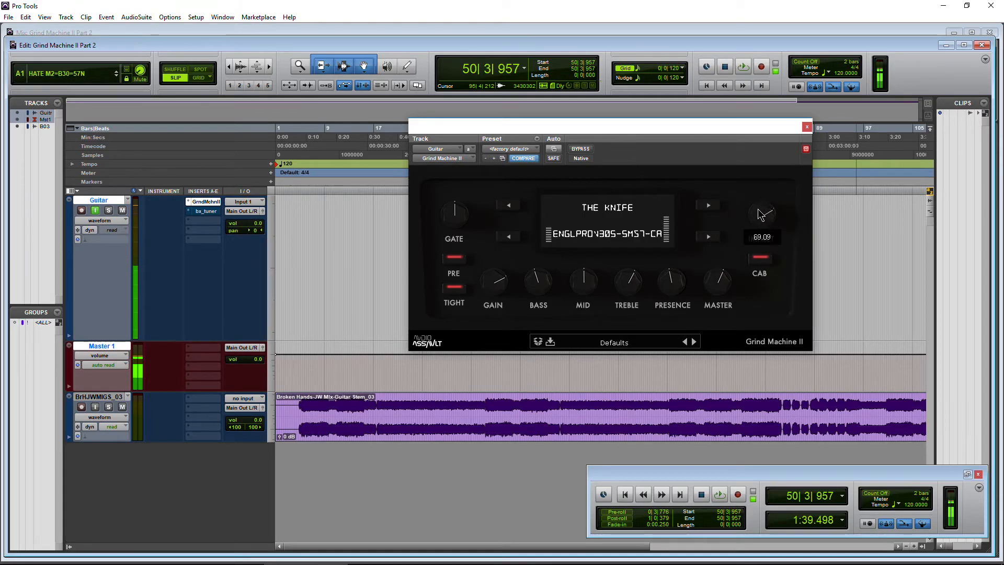
drag(757, 208, 739, 228)
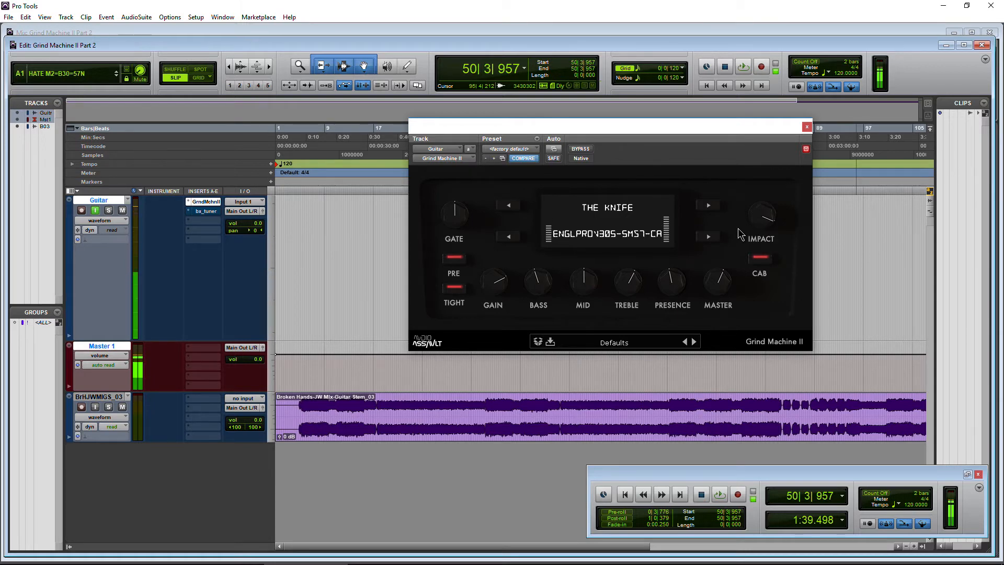
click(460, 290)
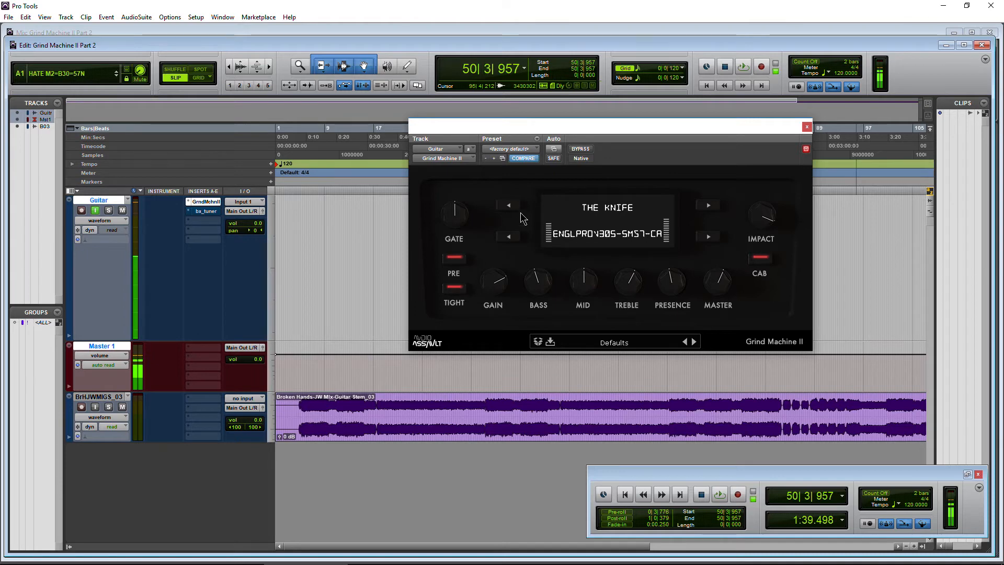
- Switch the amp model from The Knife to Acutronix and try it, followed by the Raptor model
click(599, 210)
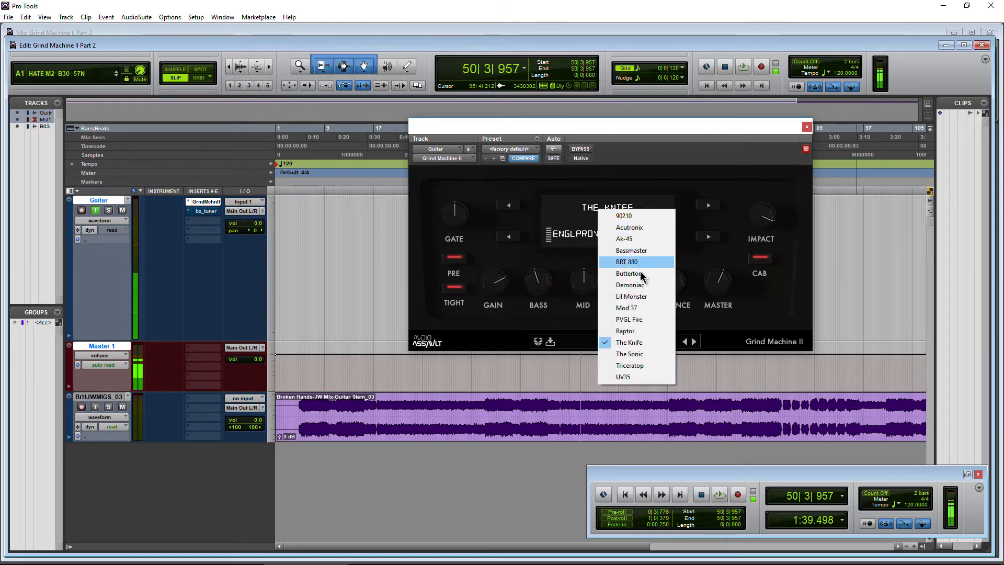
click(635, 227)
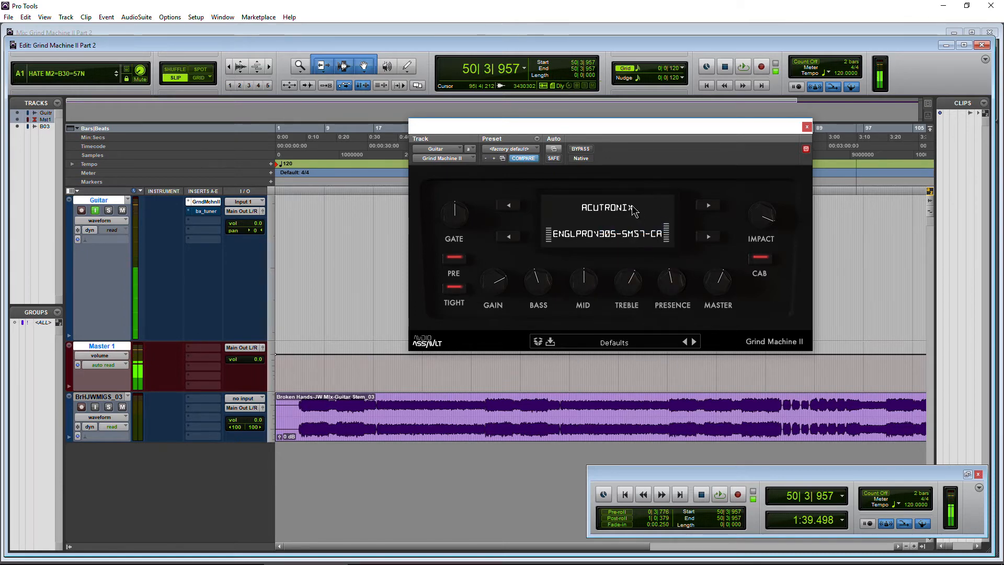
click(627, 207)
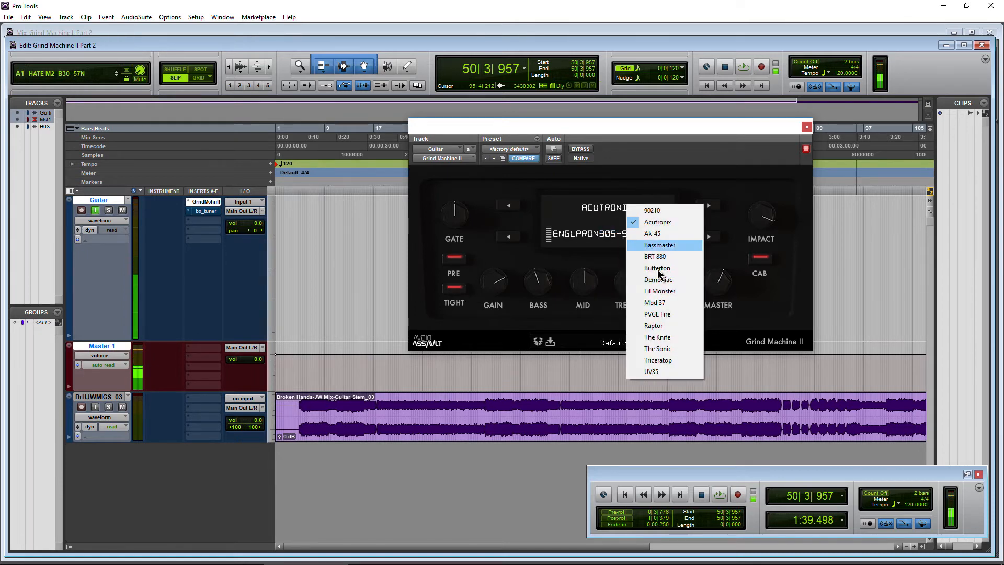
click(660, 324)
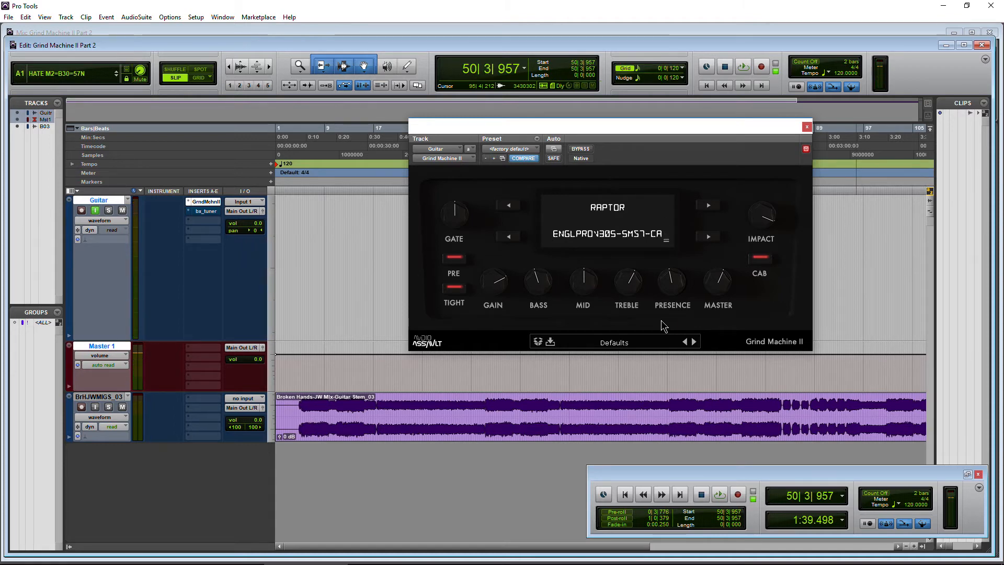
- Save the current plugin settings as a preset named "my pre" in the Presets folder
click(549, 342)
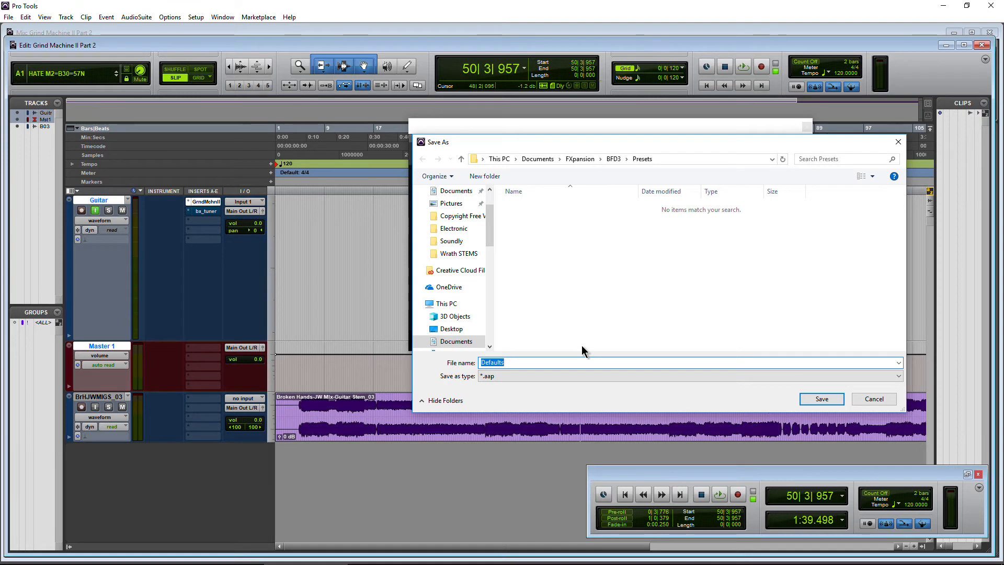
text(my pre)
click(822, 399)
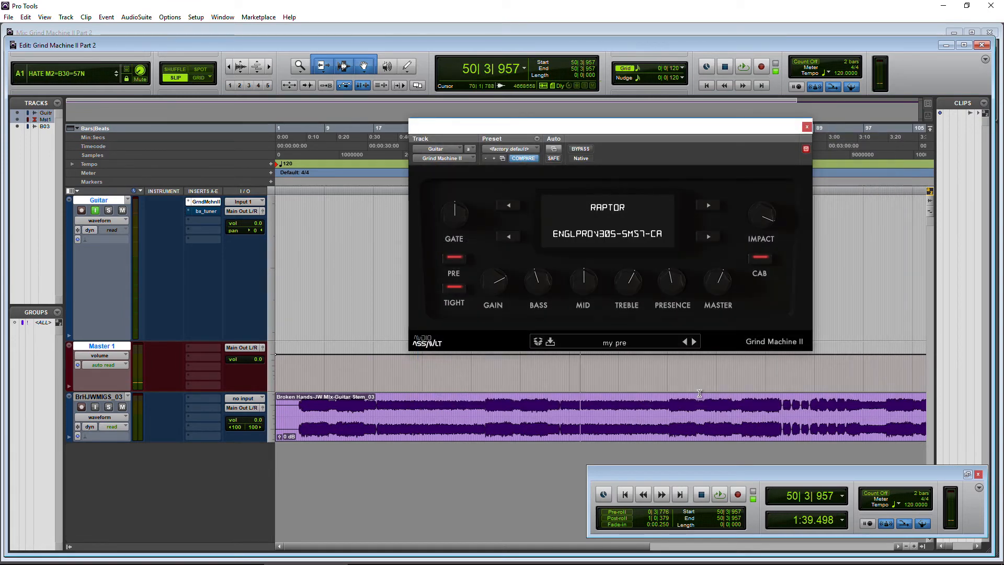
- View the saved presets in the plugin's Load Preset dialog and close it without loading one
click(608, 344)
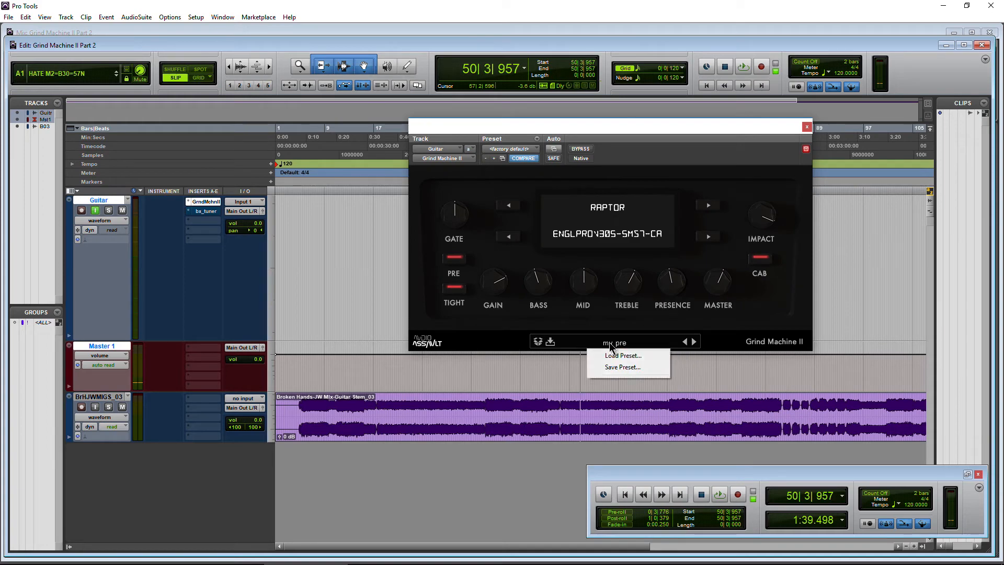
click(620, 357)
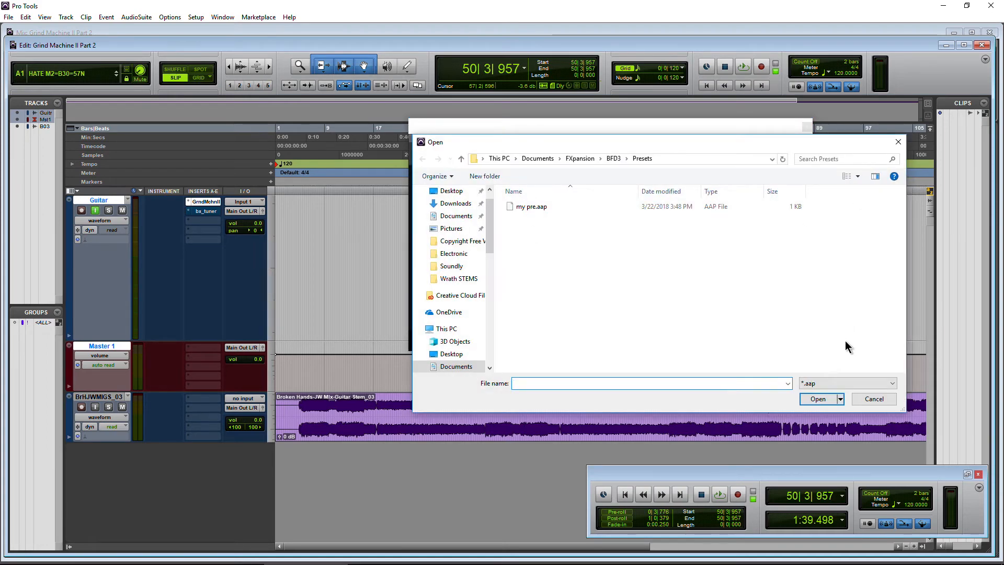
click(865, 400)
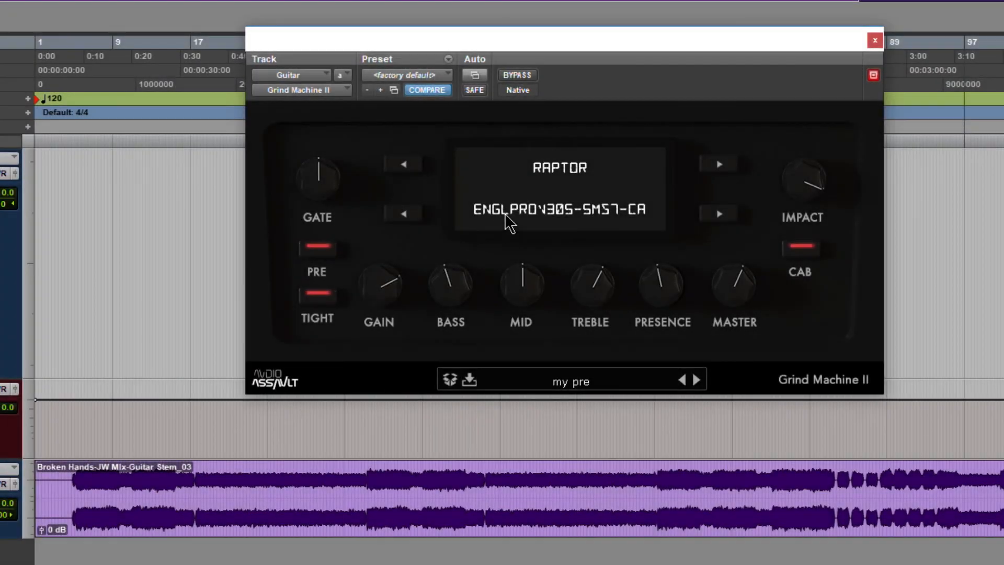
- Load the Fat German 212 cabinet and change the amp model to Demoniac
click(506, 217)
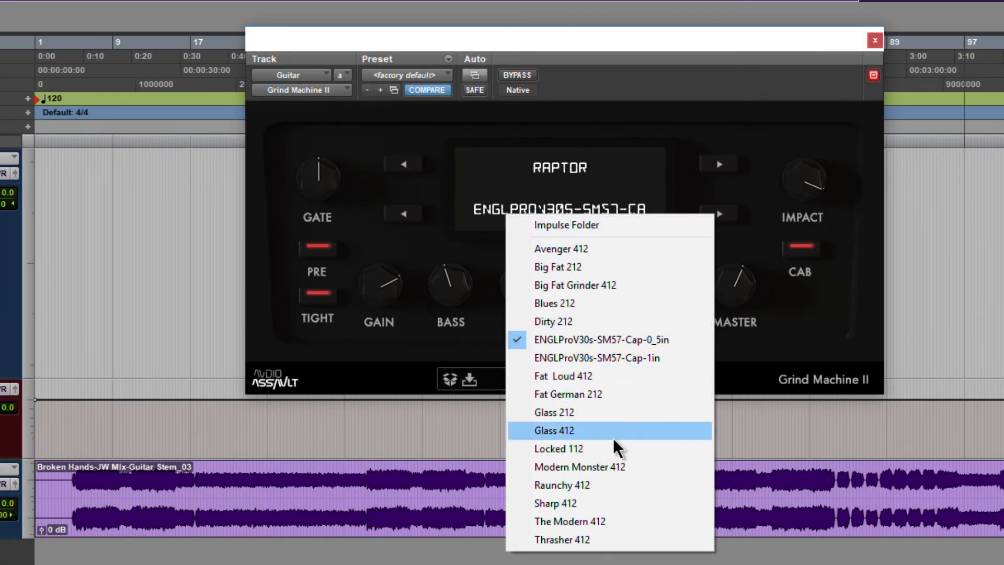
click(604, 396)
click(561, 169)
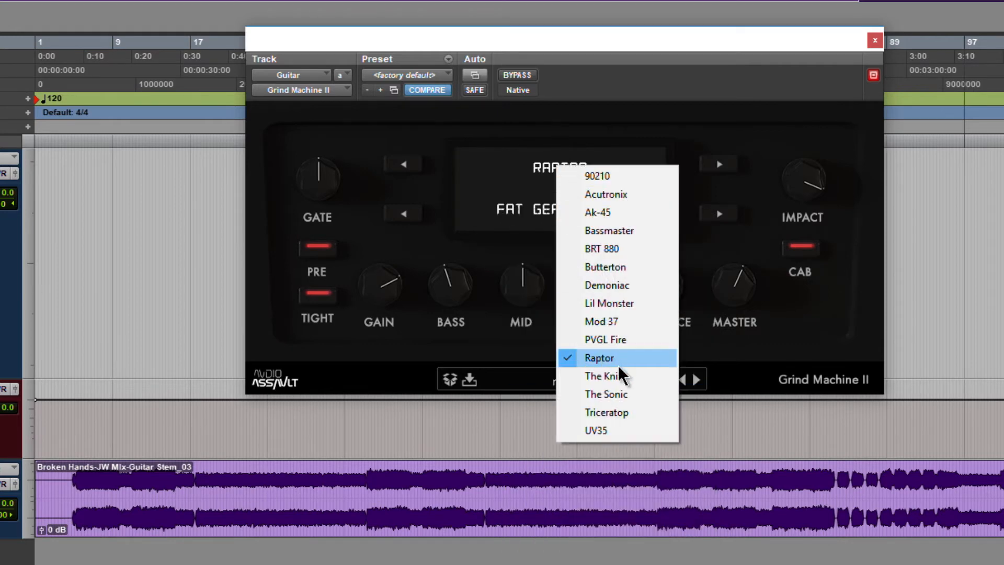
click(610, 286)
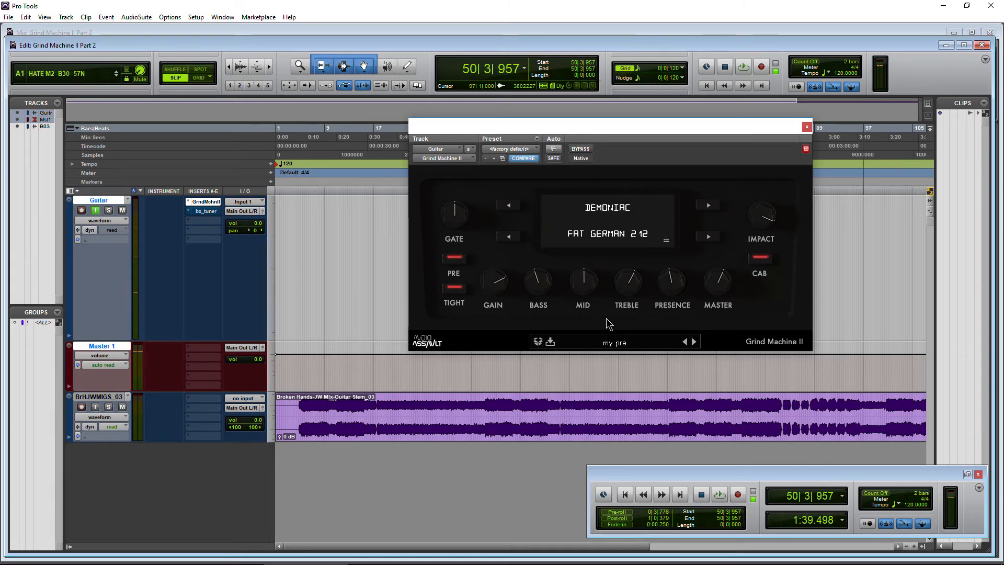
click(604, 238)
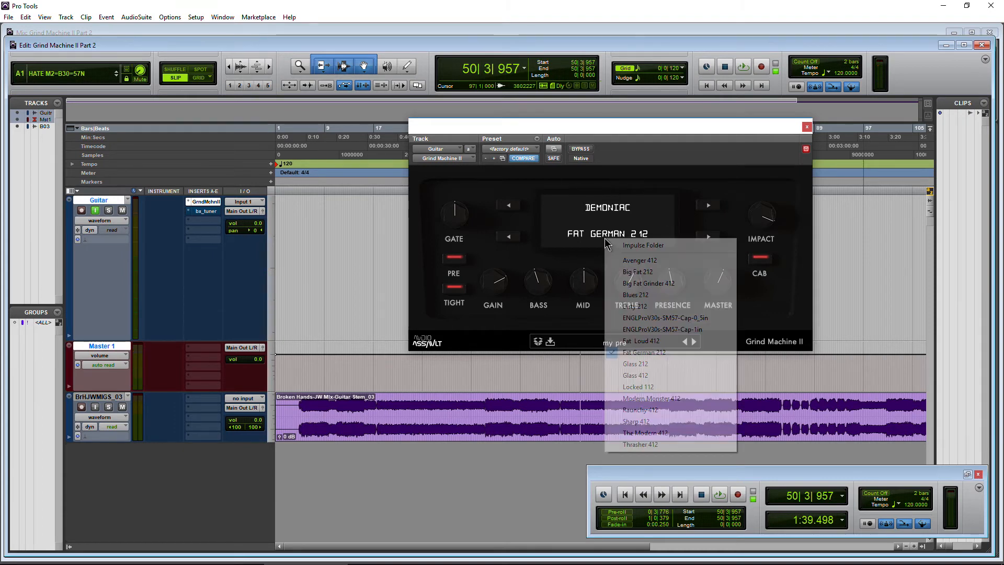
click(546, 258)
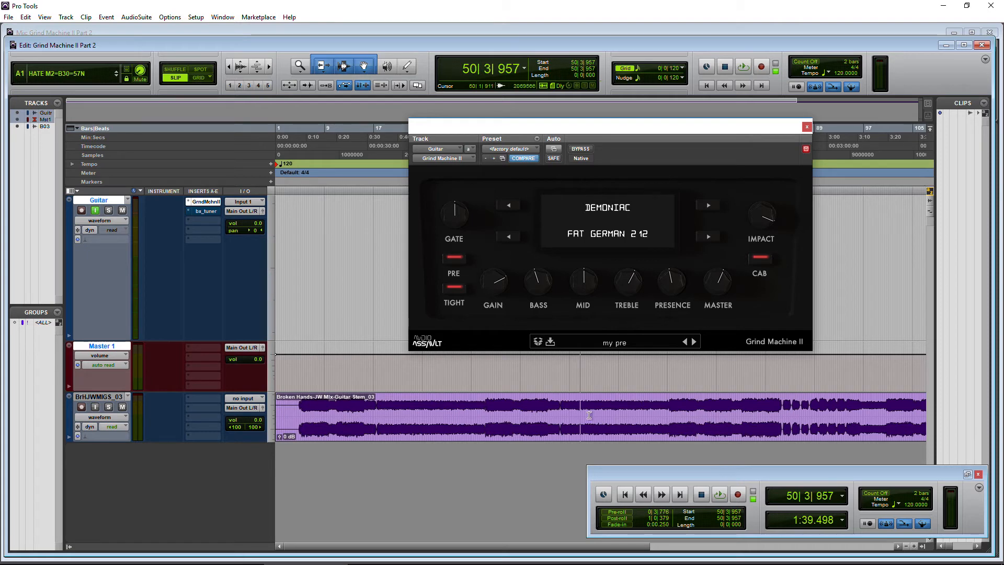
- Play the session to audition the Demoniac amp with the Fat German 212 cabinet, and stop playback
click(720, 494)
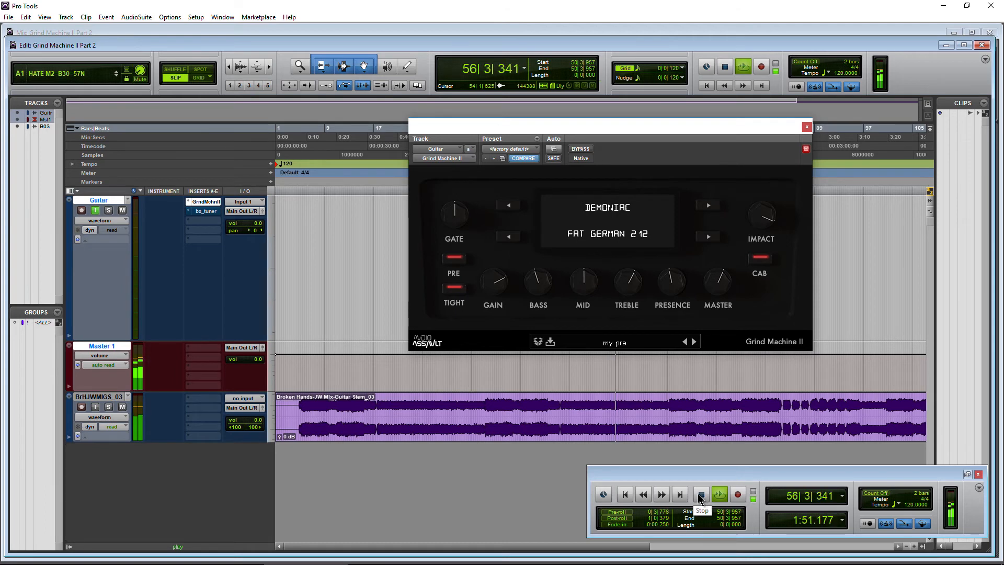
mouse_move(639, 294)
key(space)
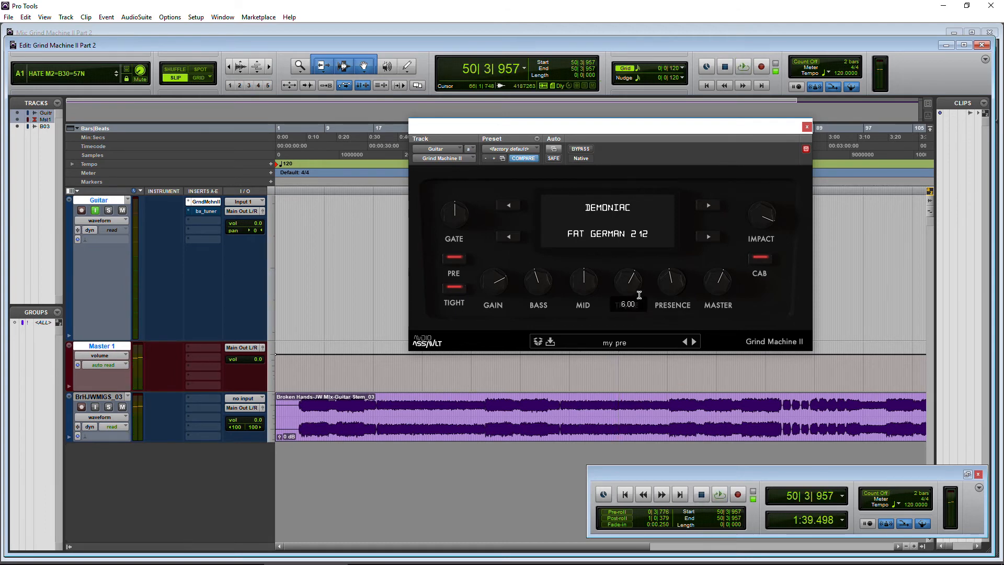
key(space)
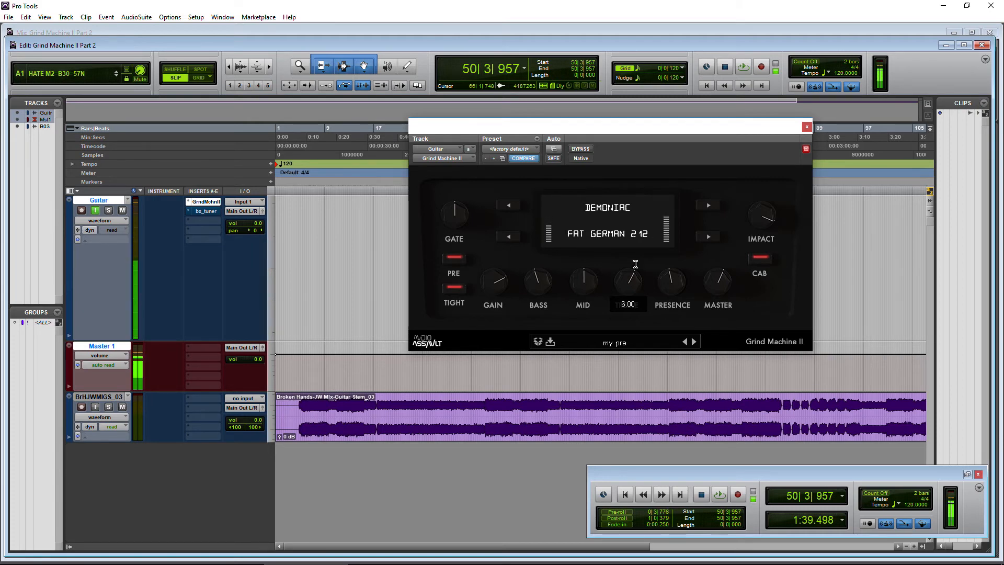
- Try the Modern Monster 412, The Modern 412 and Avenger 412 cabinets in turn with the Demoniac amp, playing the track in between
click(608, 241)
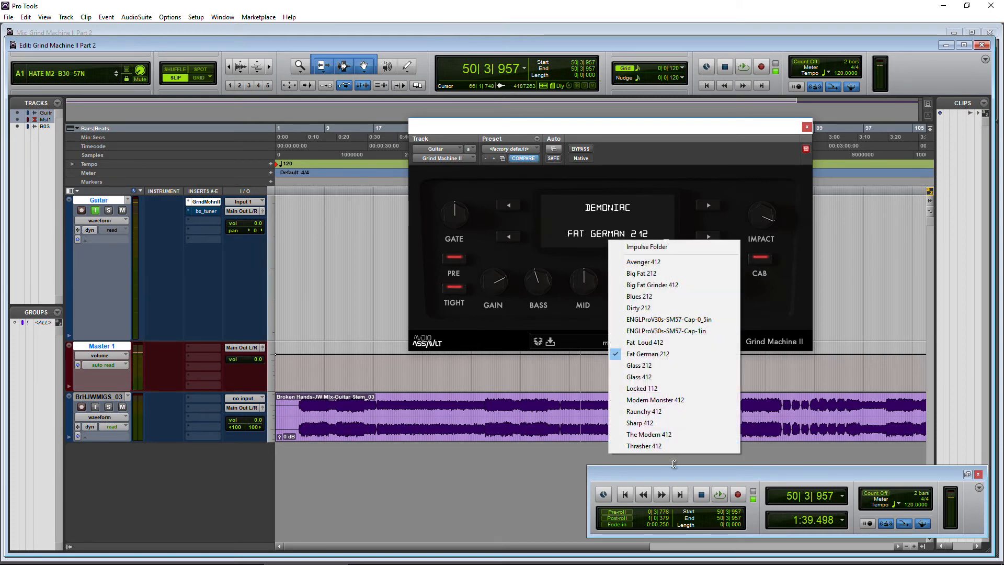
click(670, 400)
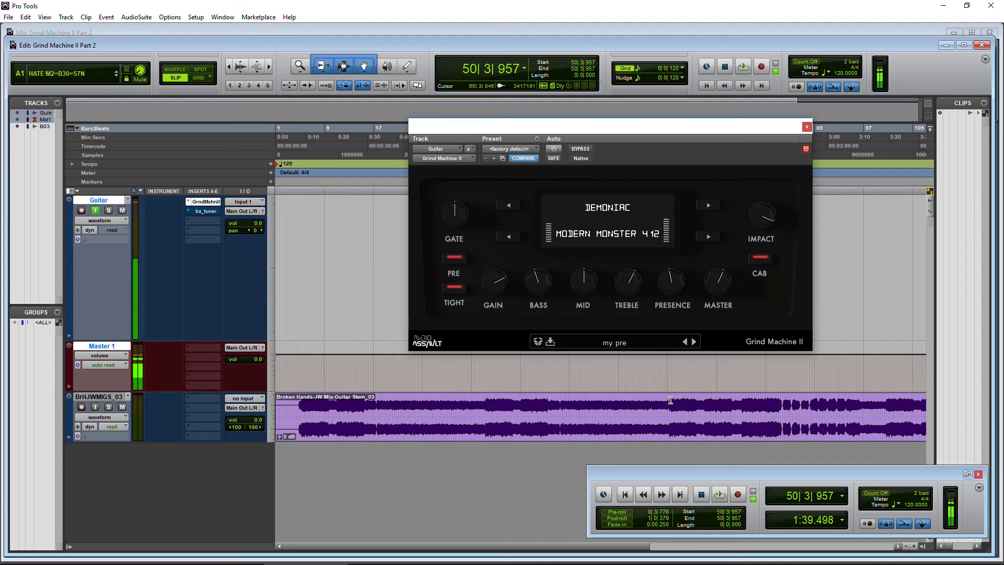
click(626, 230)
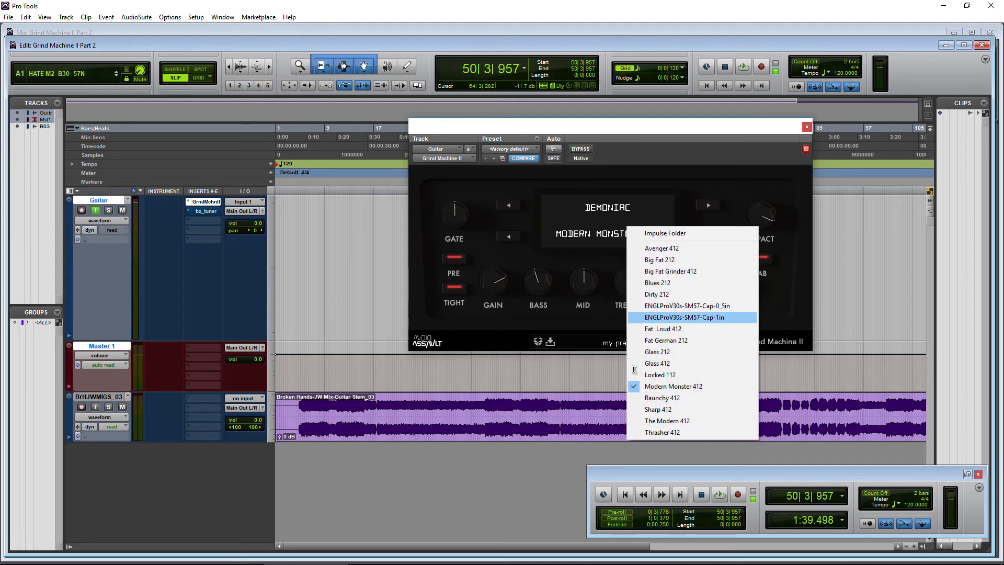
click(678, 421)
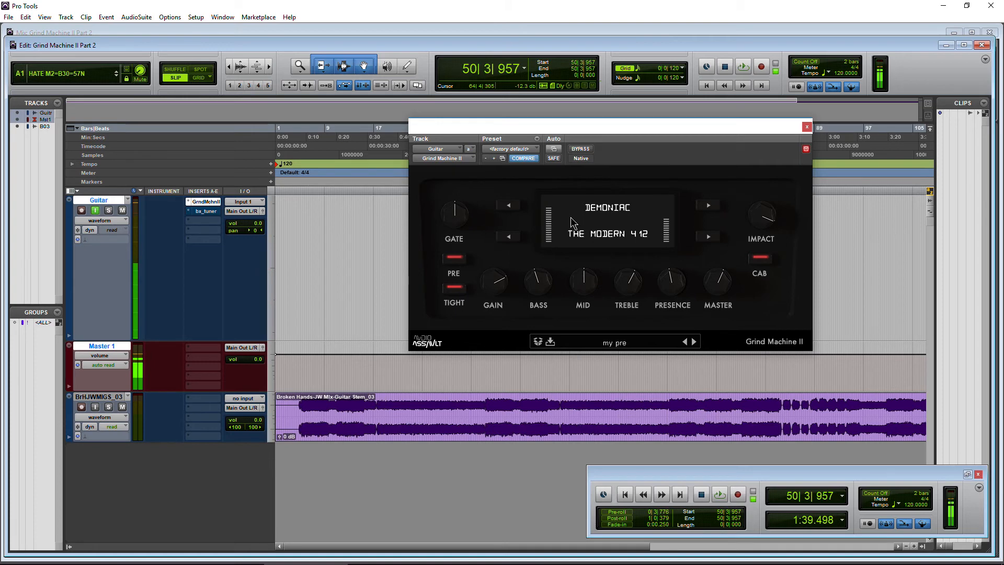
key(space)
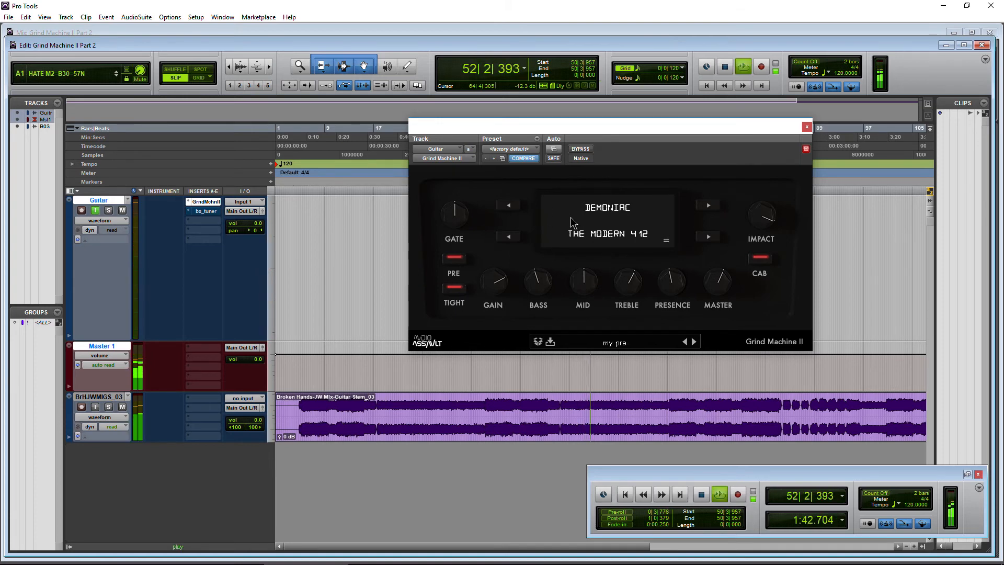
key(space)
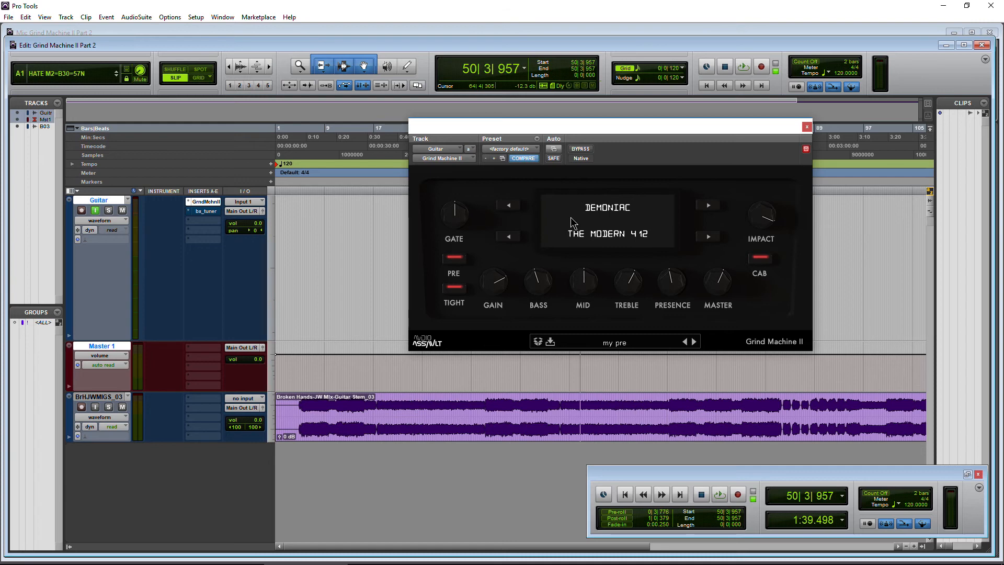
click(599, 234)
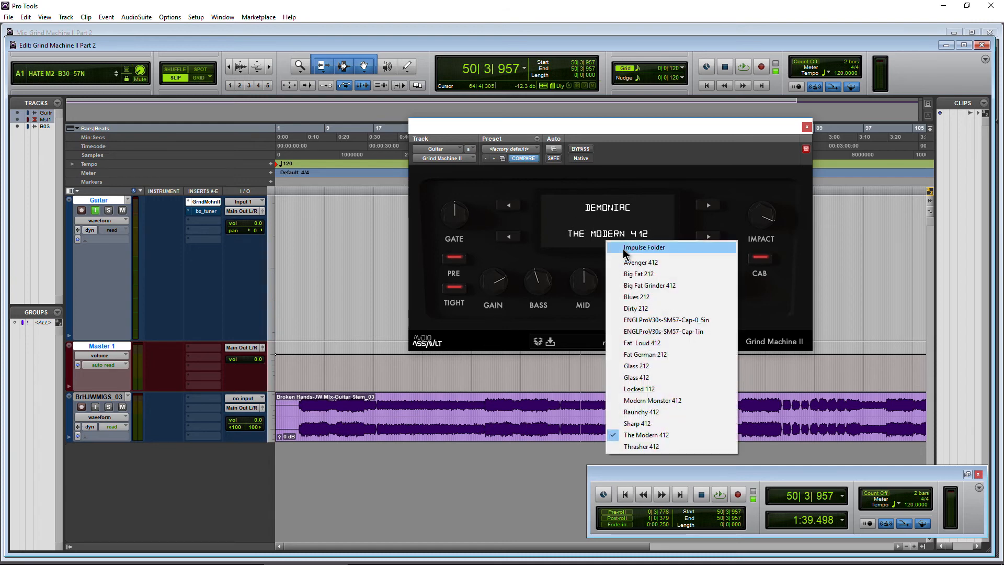
click(644, 265)
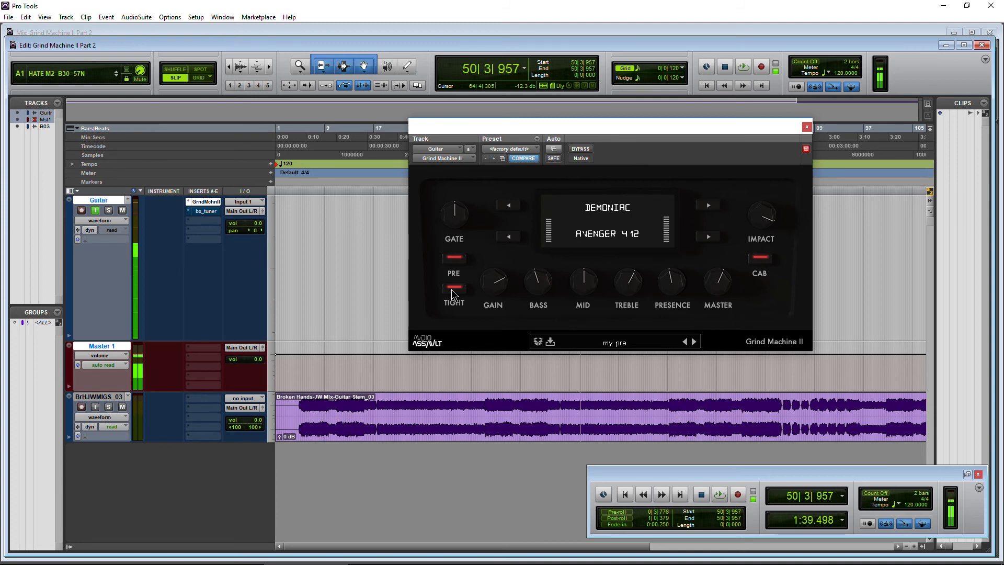
- During playback, lower the Gain and Presence and change the cabinet to The Modern 412, ending with playback stopped
click(719, 494)
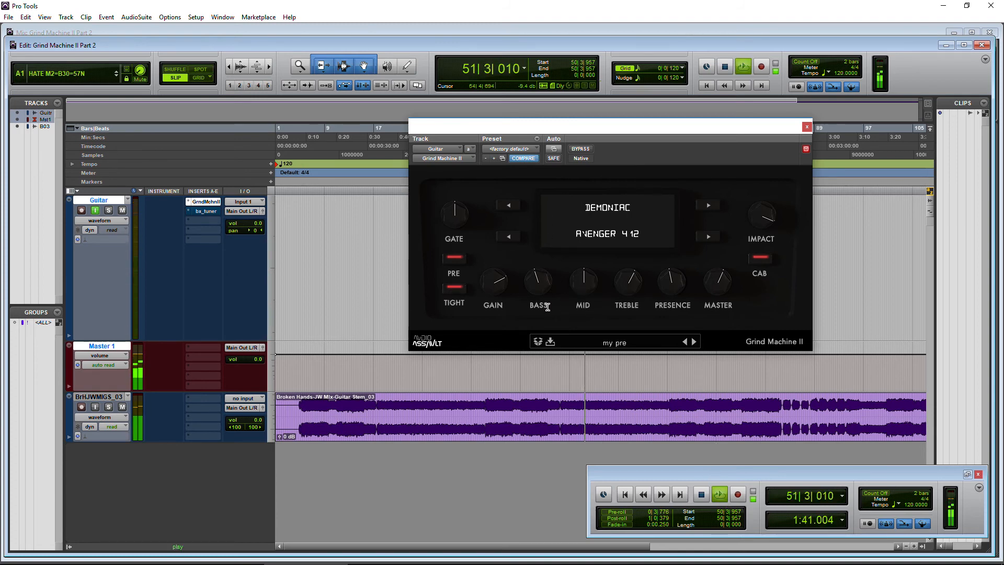
mouse_move(497, 284)
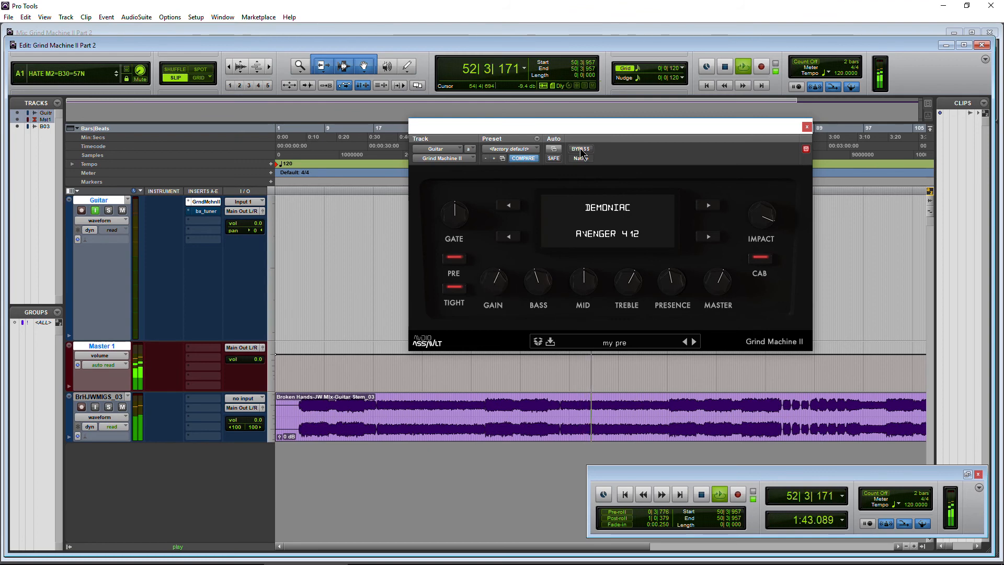
mouse_move(581, 278)
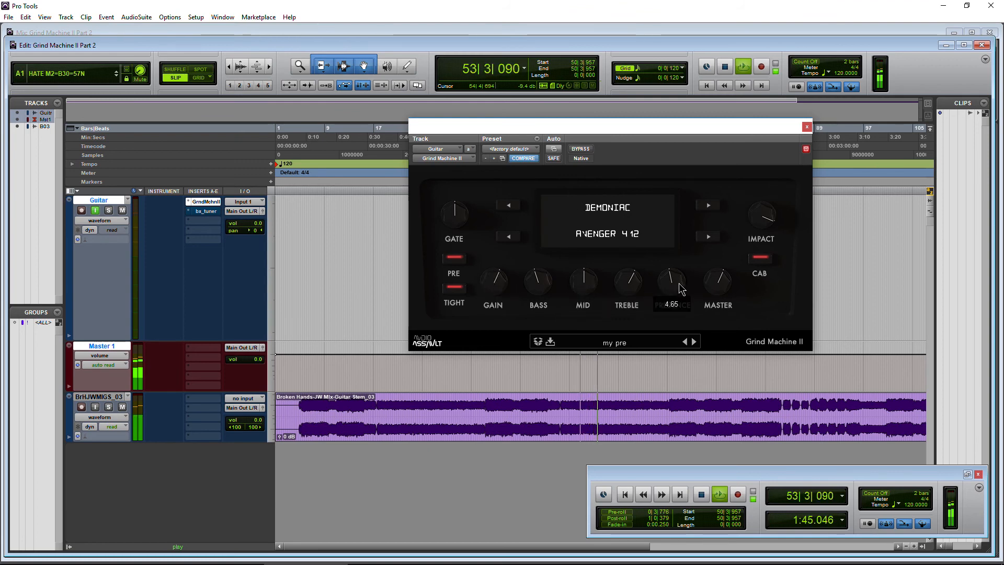
drag(678, 281, 676, 289)
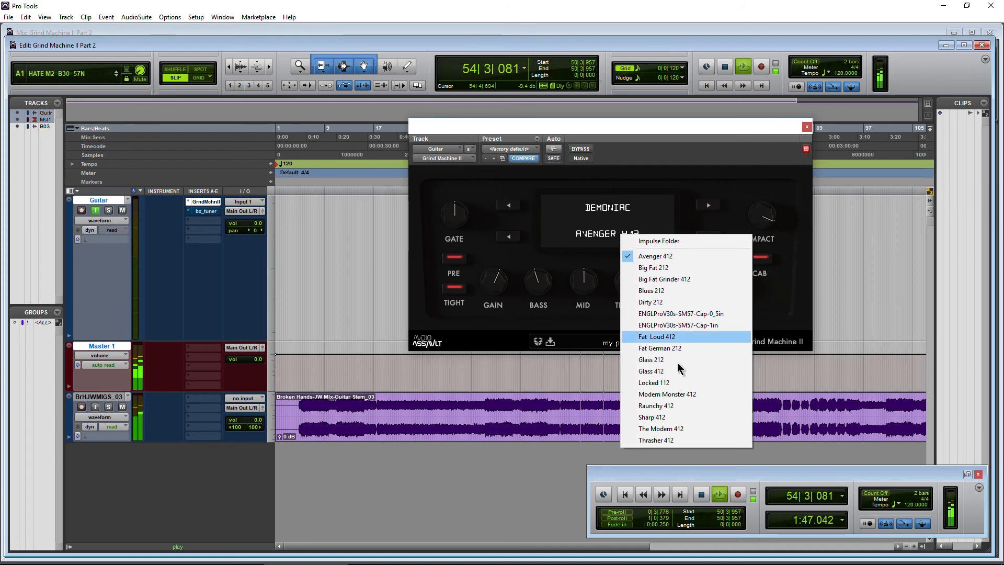
click(650, 428)
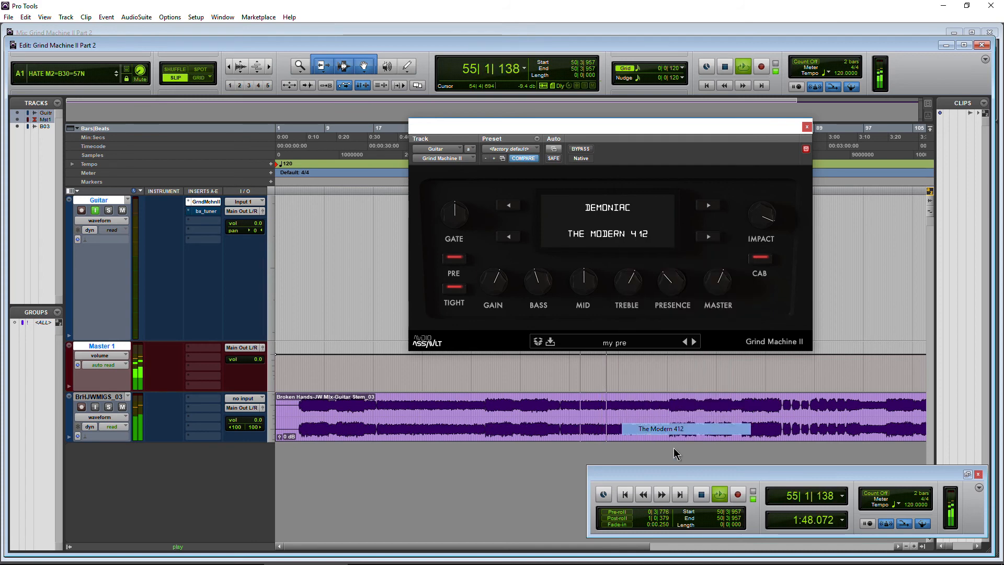
click(701, 494)
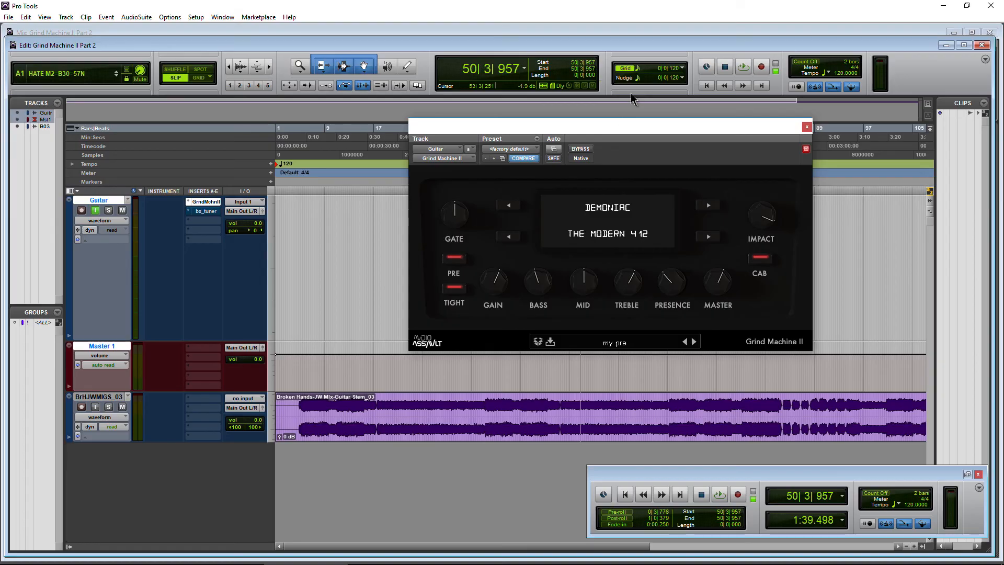
click(620, 207)
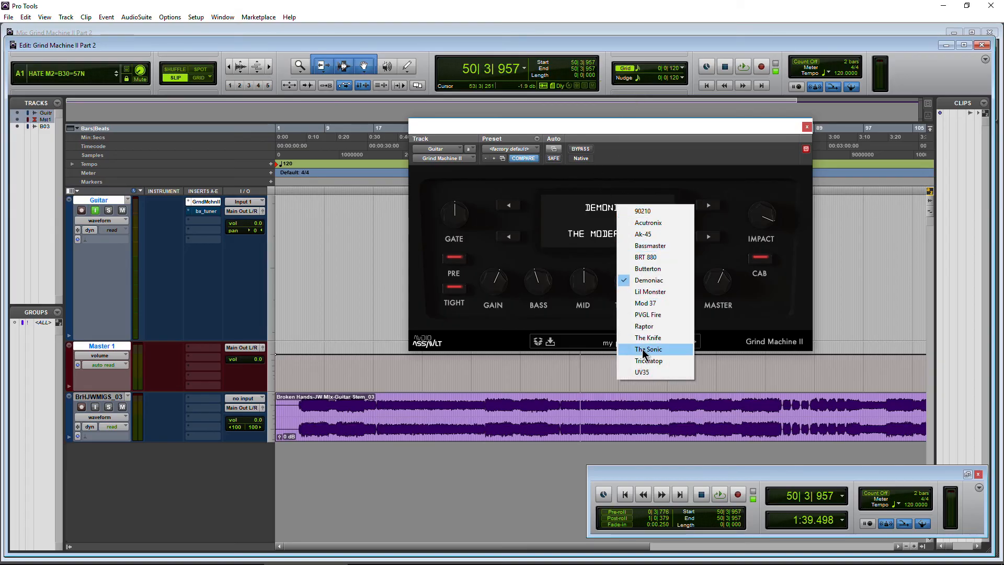
click(587, 238)
click(590, 234)
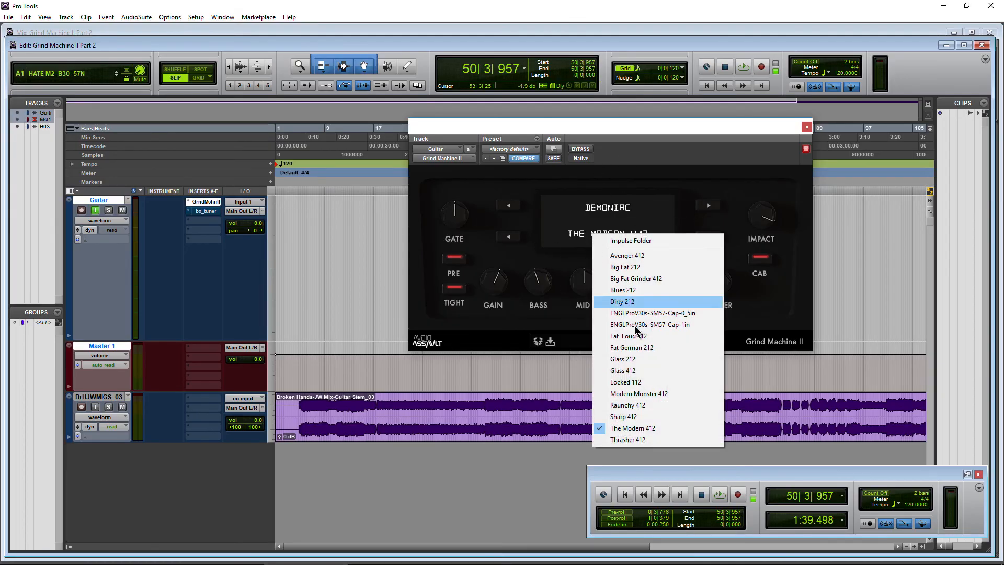
click(517, 209)
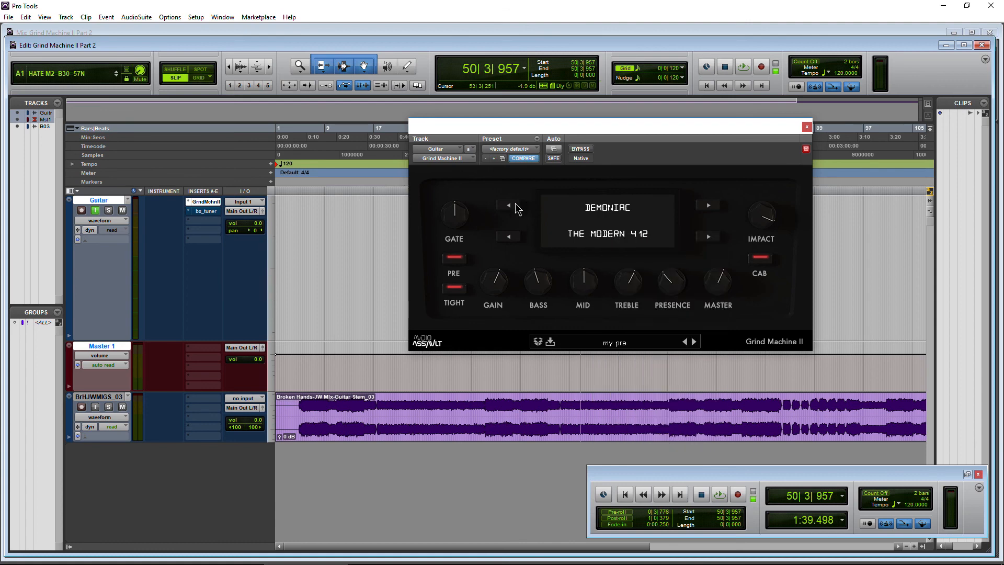
- Turn off Pre, lower the Impact to about 71.82 and toggle the Tight switch
click(450, 260)
click(456, 261)
mouse_move(769, 219)
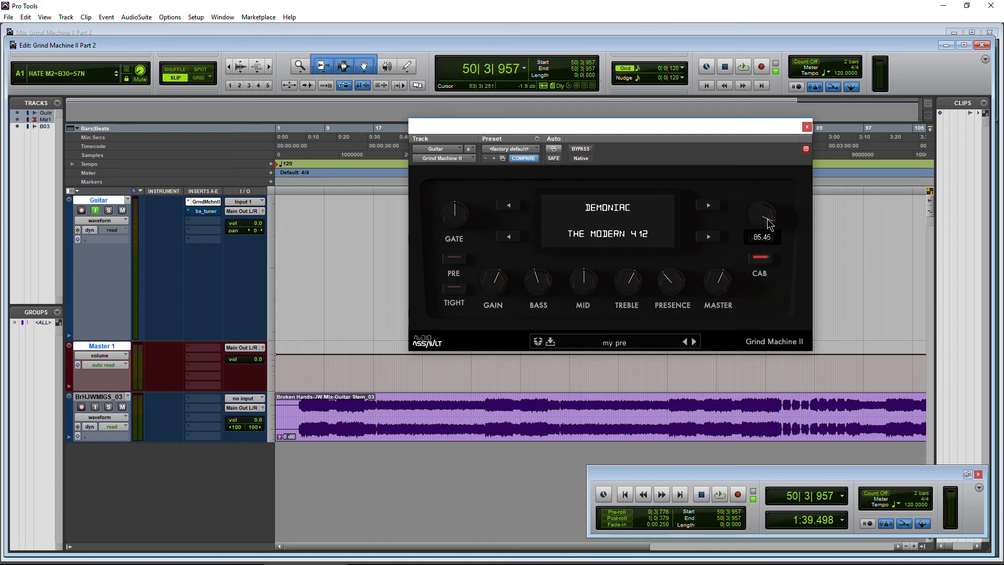
drag(767, 220, 729, 226)
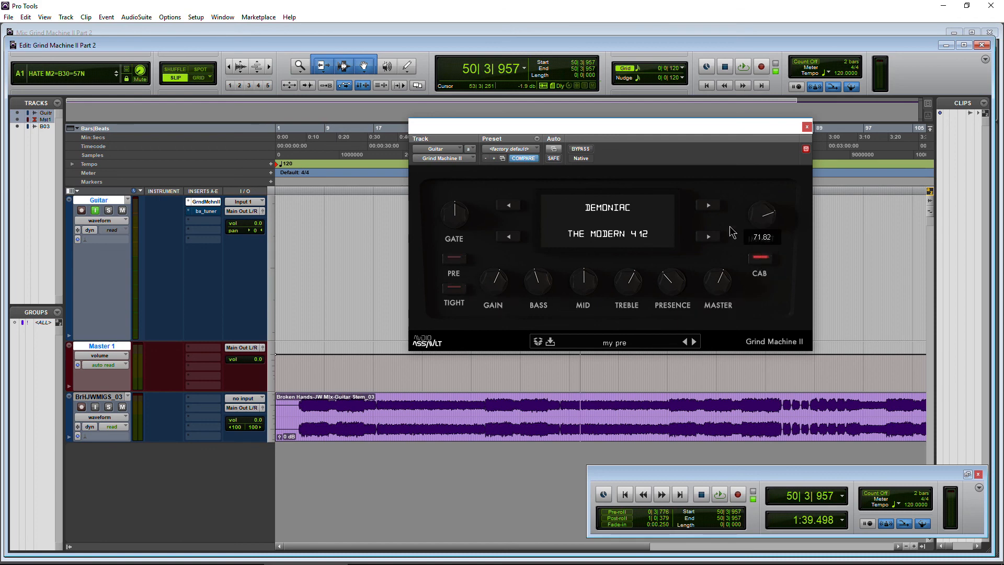
click(452, 287)
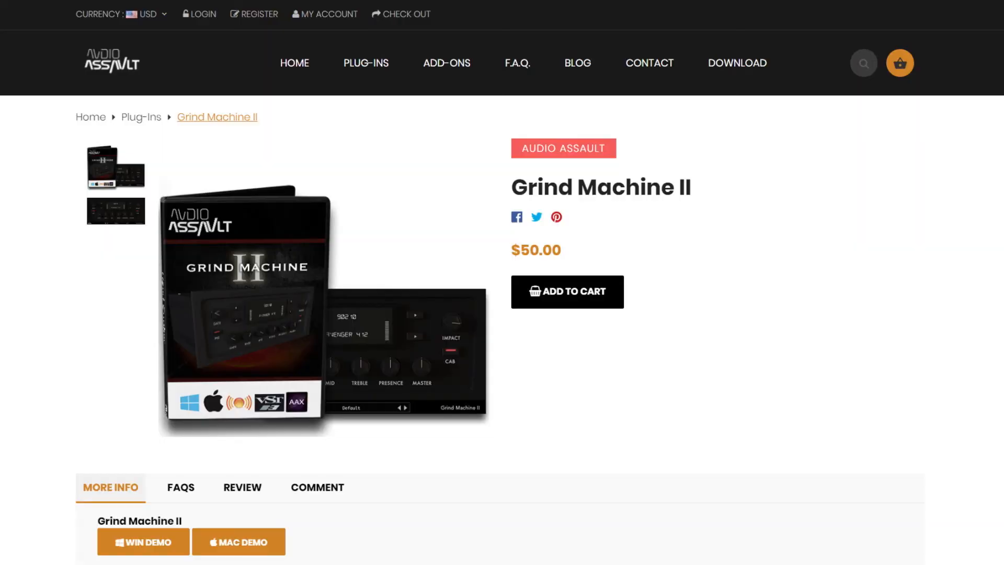